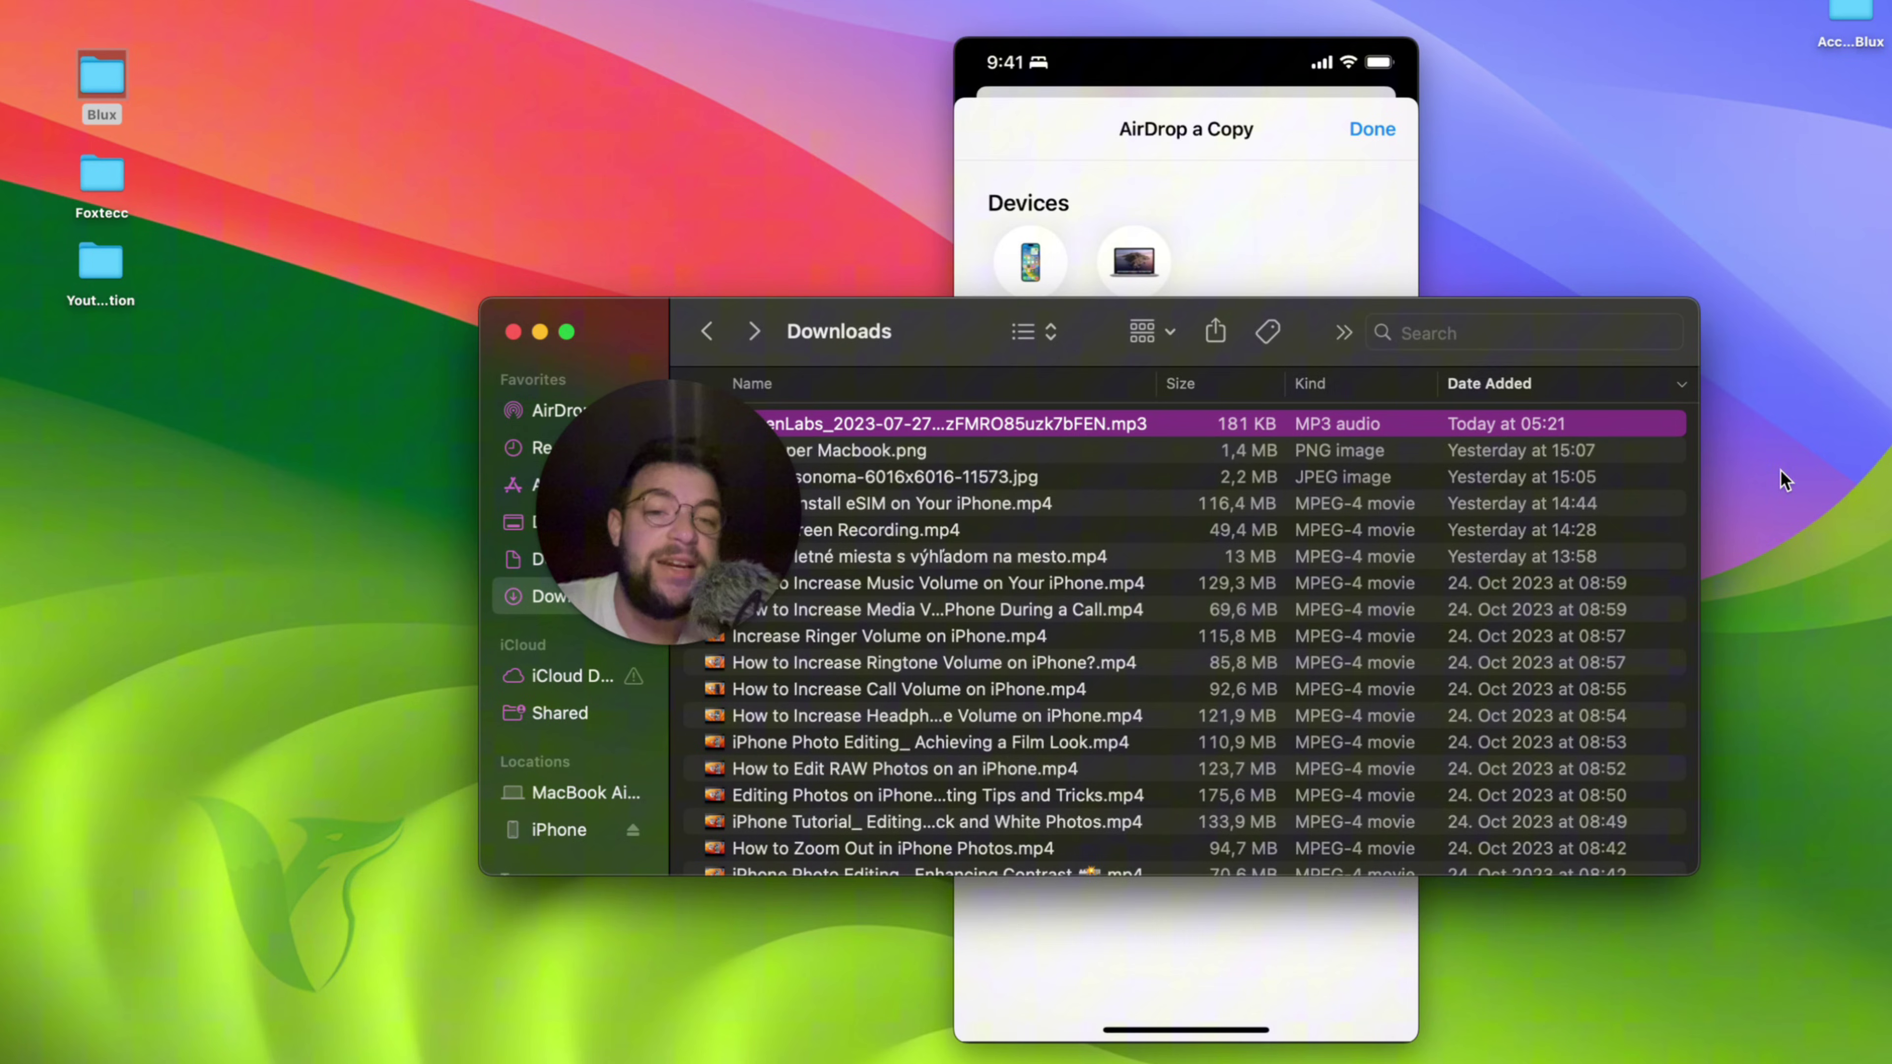
Move the Downloads window holding the ElevenLabs MP3 toward the upper right of the desktop
drag(923, 331, 1245, 153)
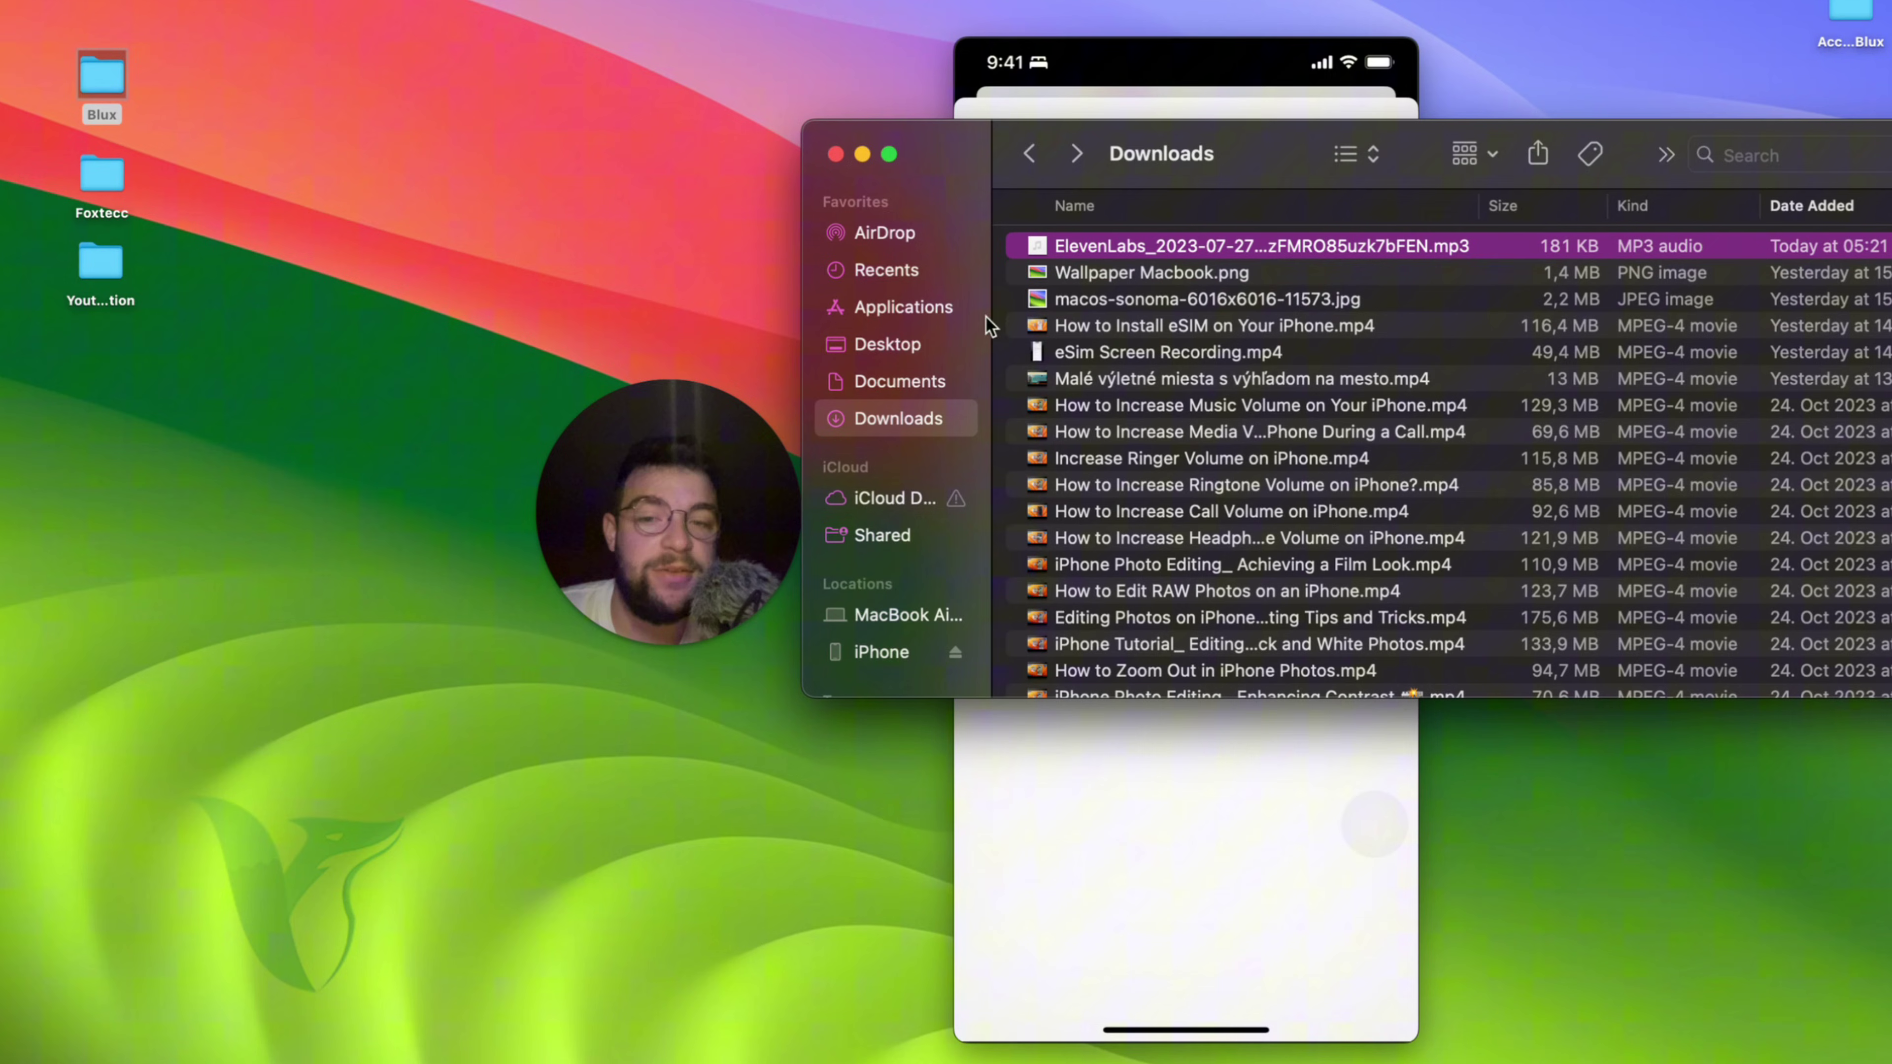
drag(745, 460, 447, 176)
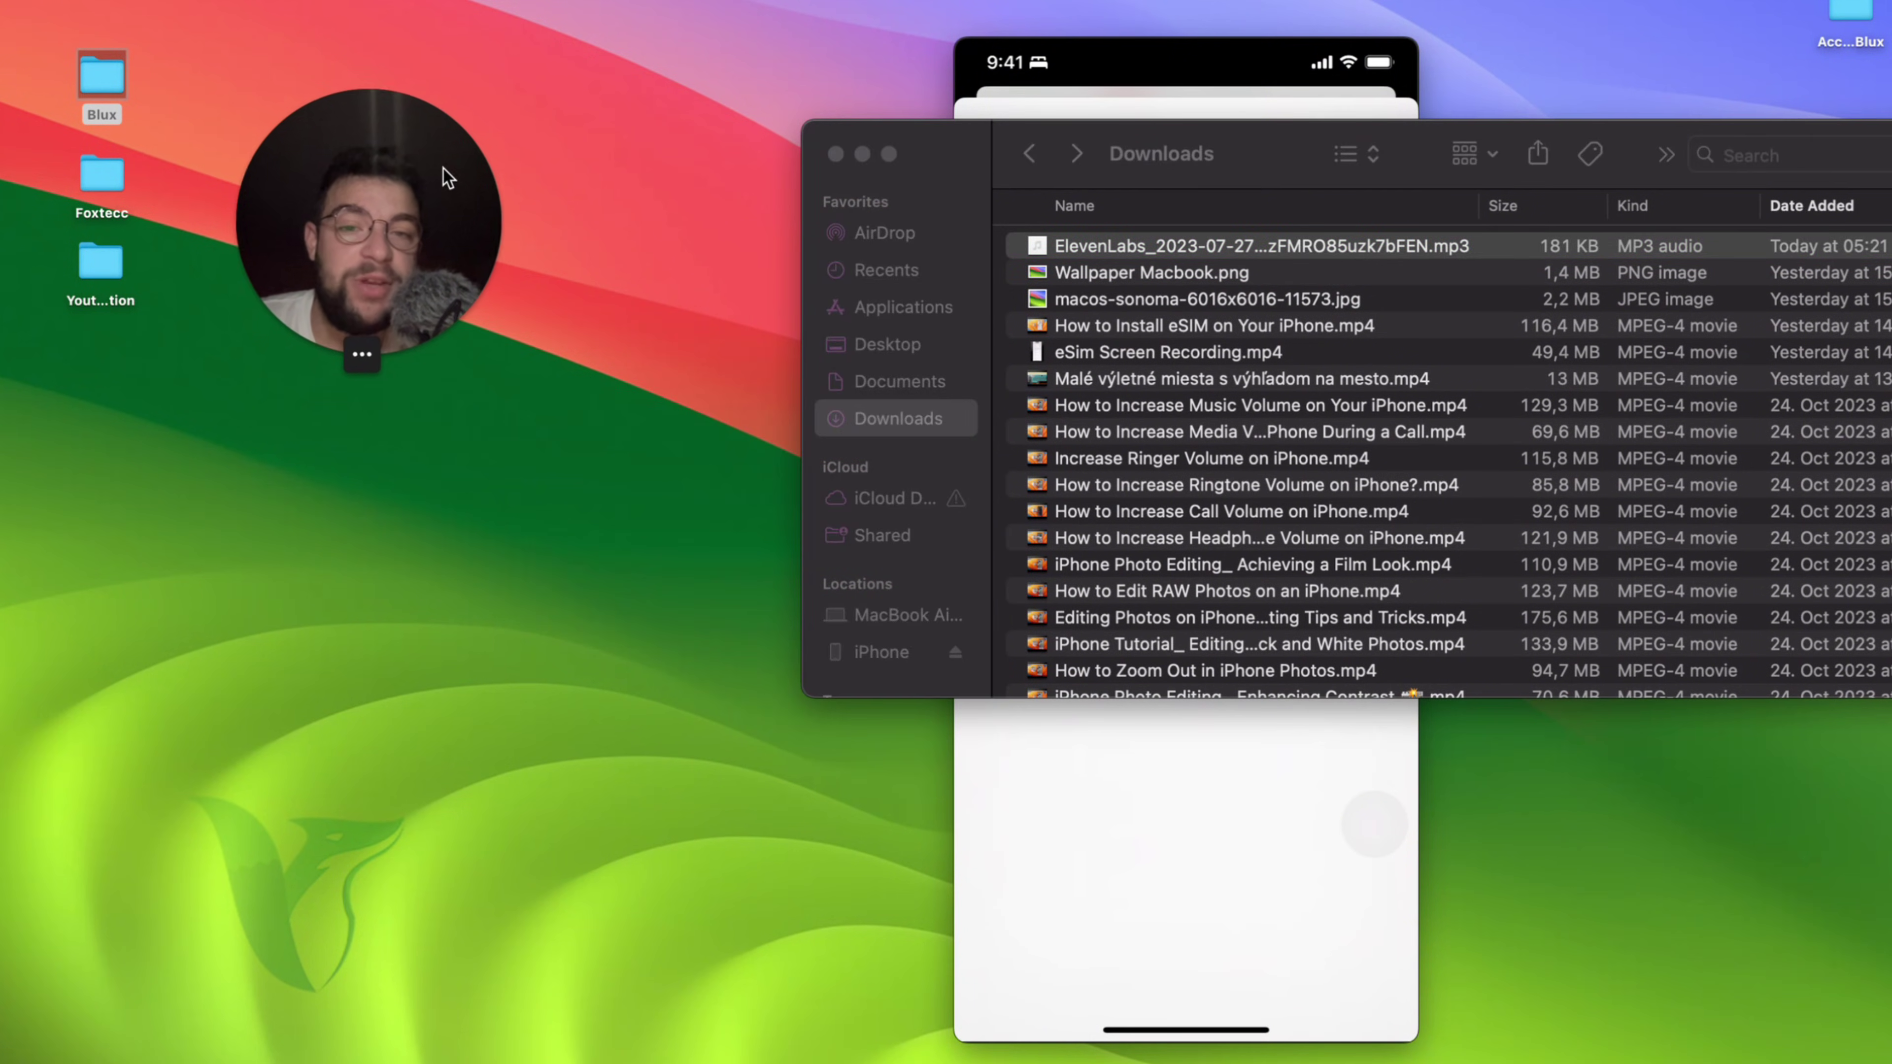
Launch Music from the Dock and position its window on the screen
mouse_move(899, 1057)
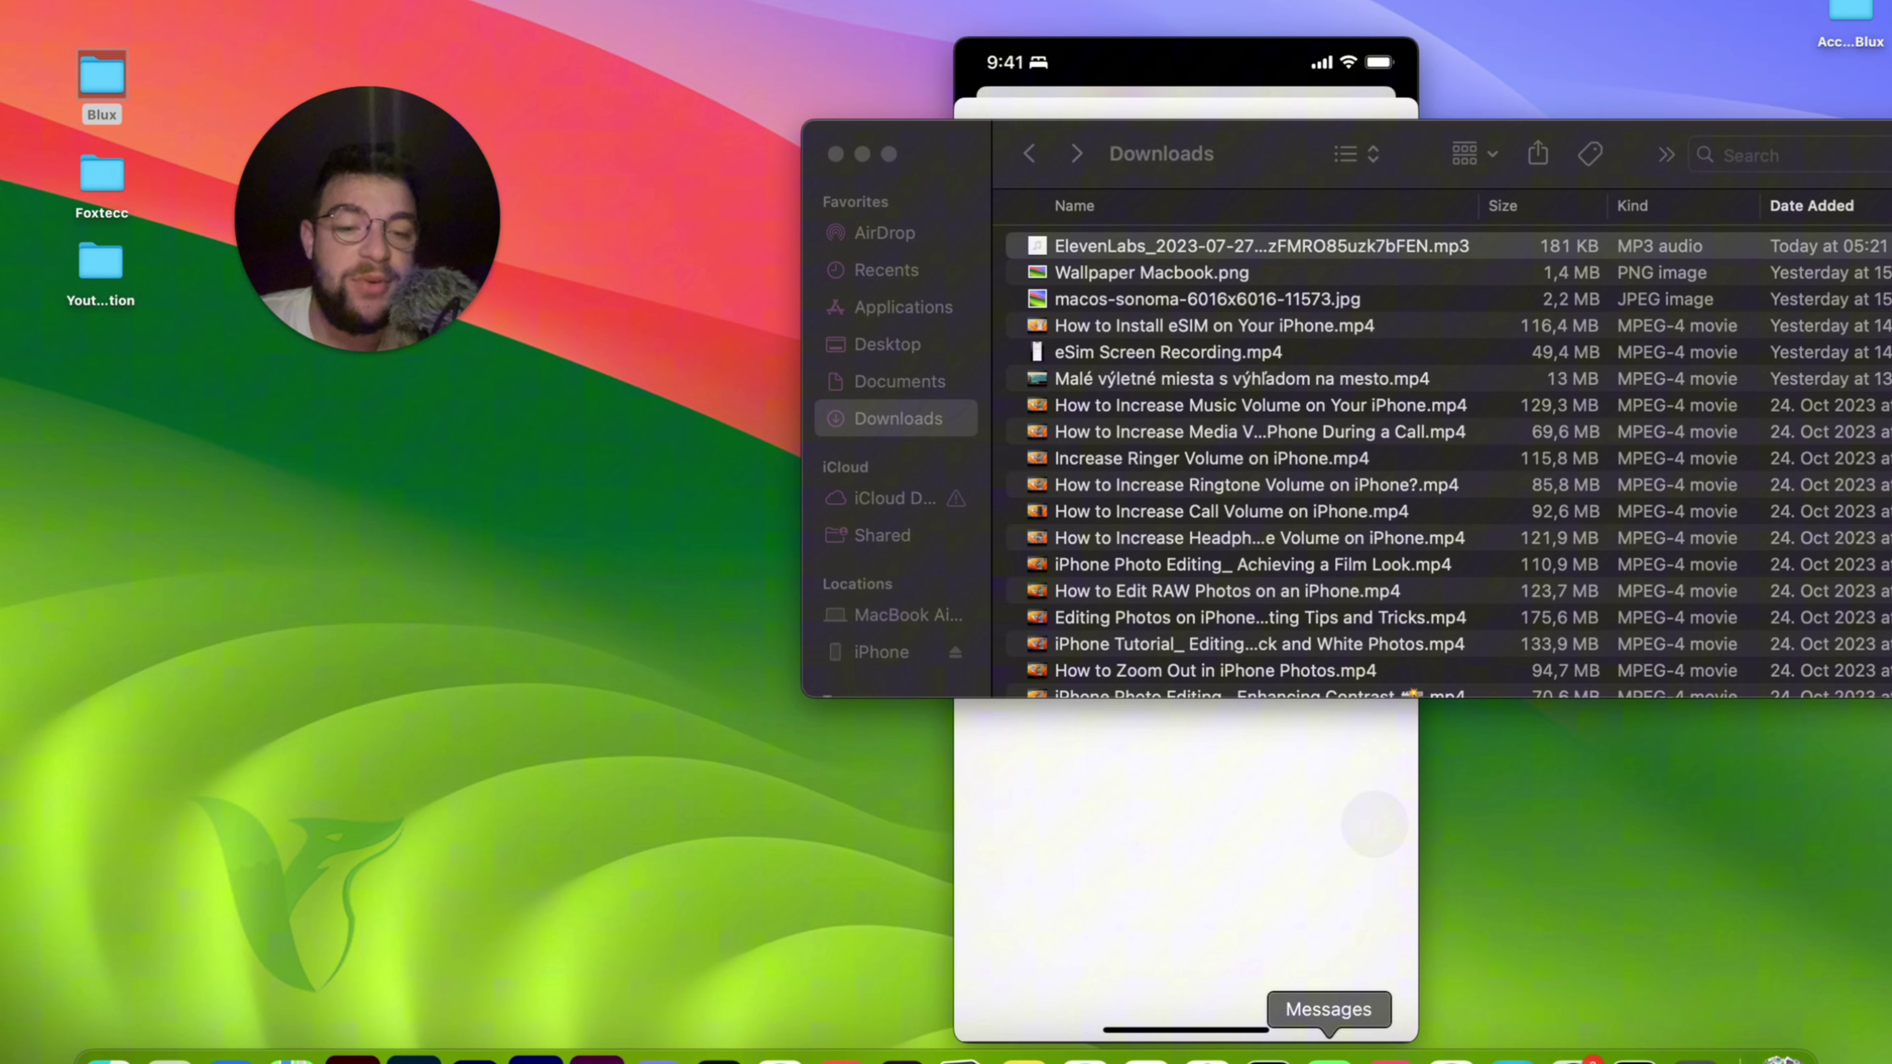
click(1390, 1057)
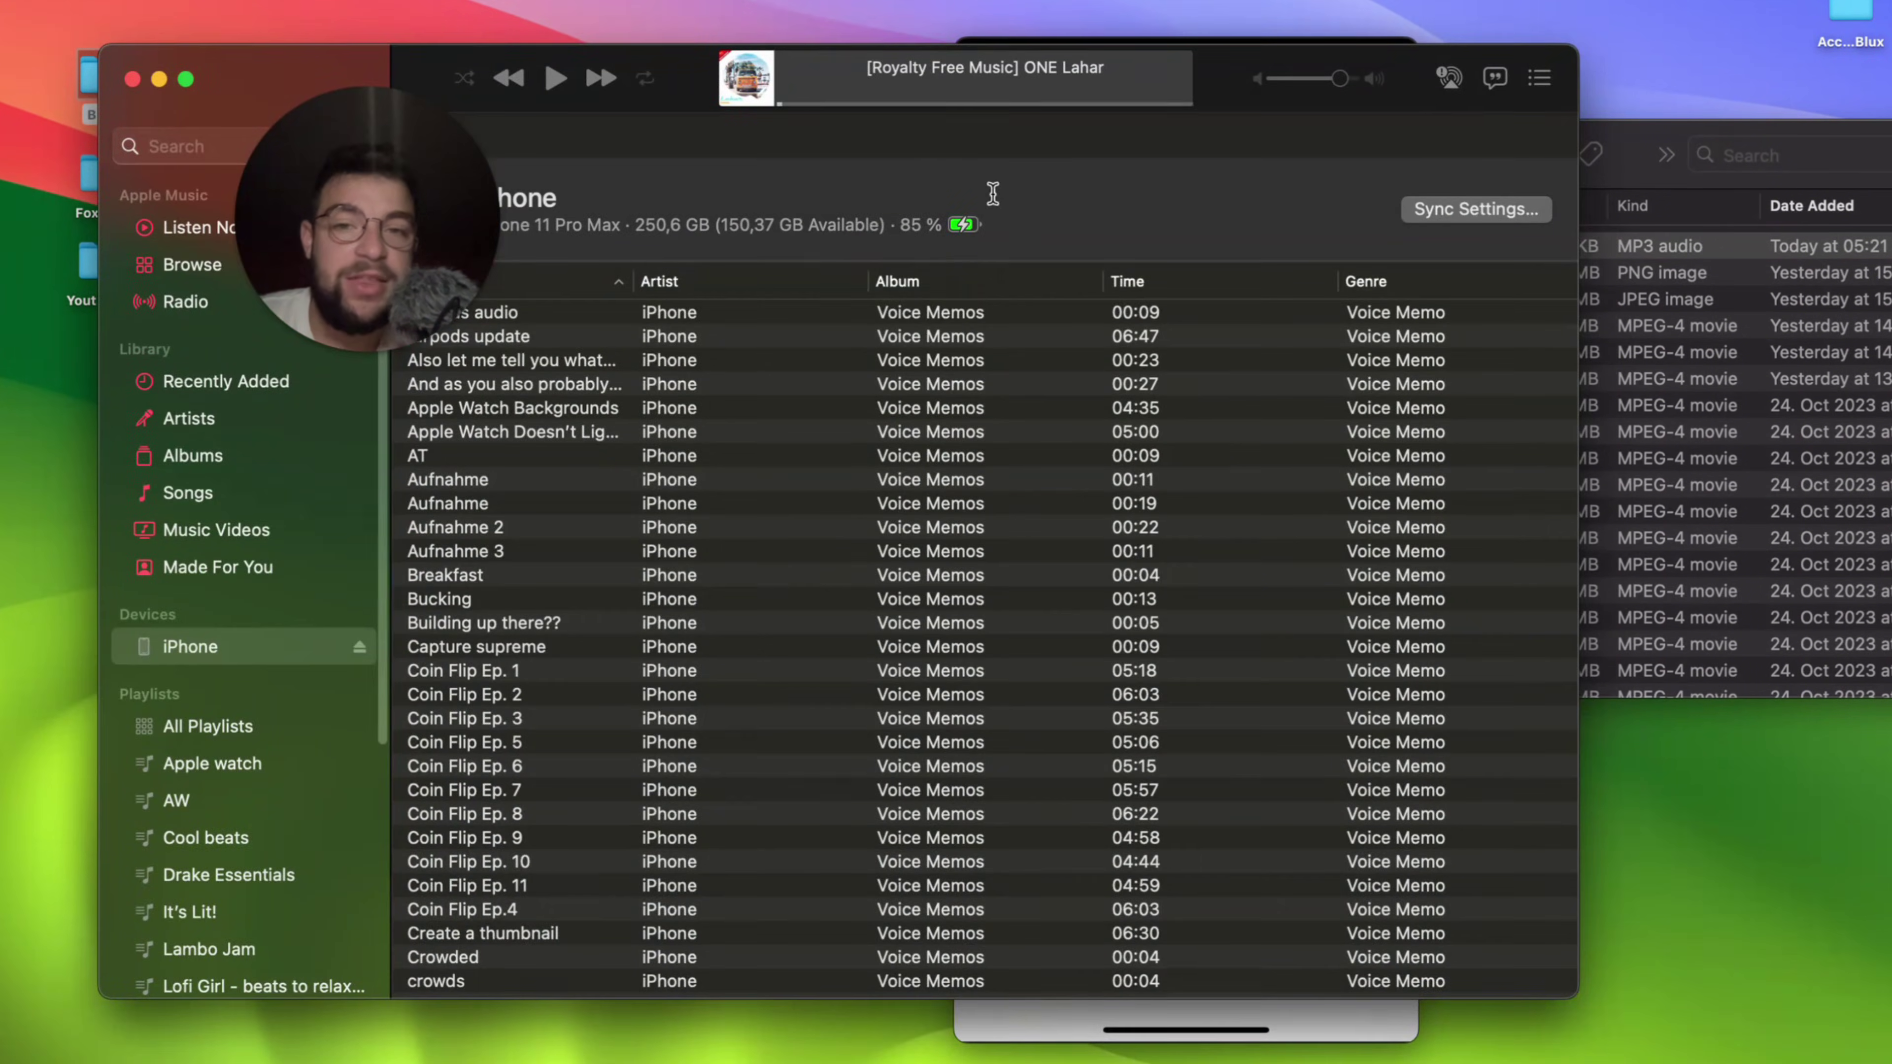
drag(1264, 70, 1691, 67)
drag(815, 112, 1107, 98)
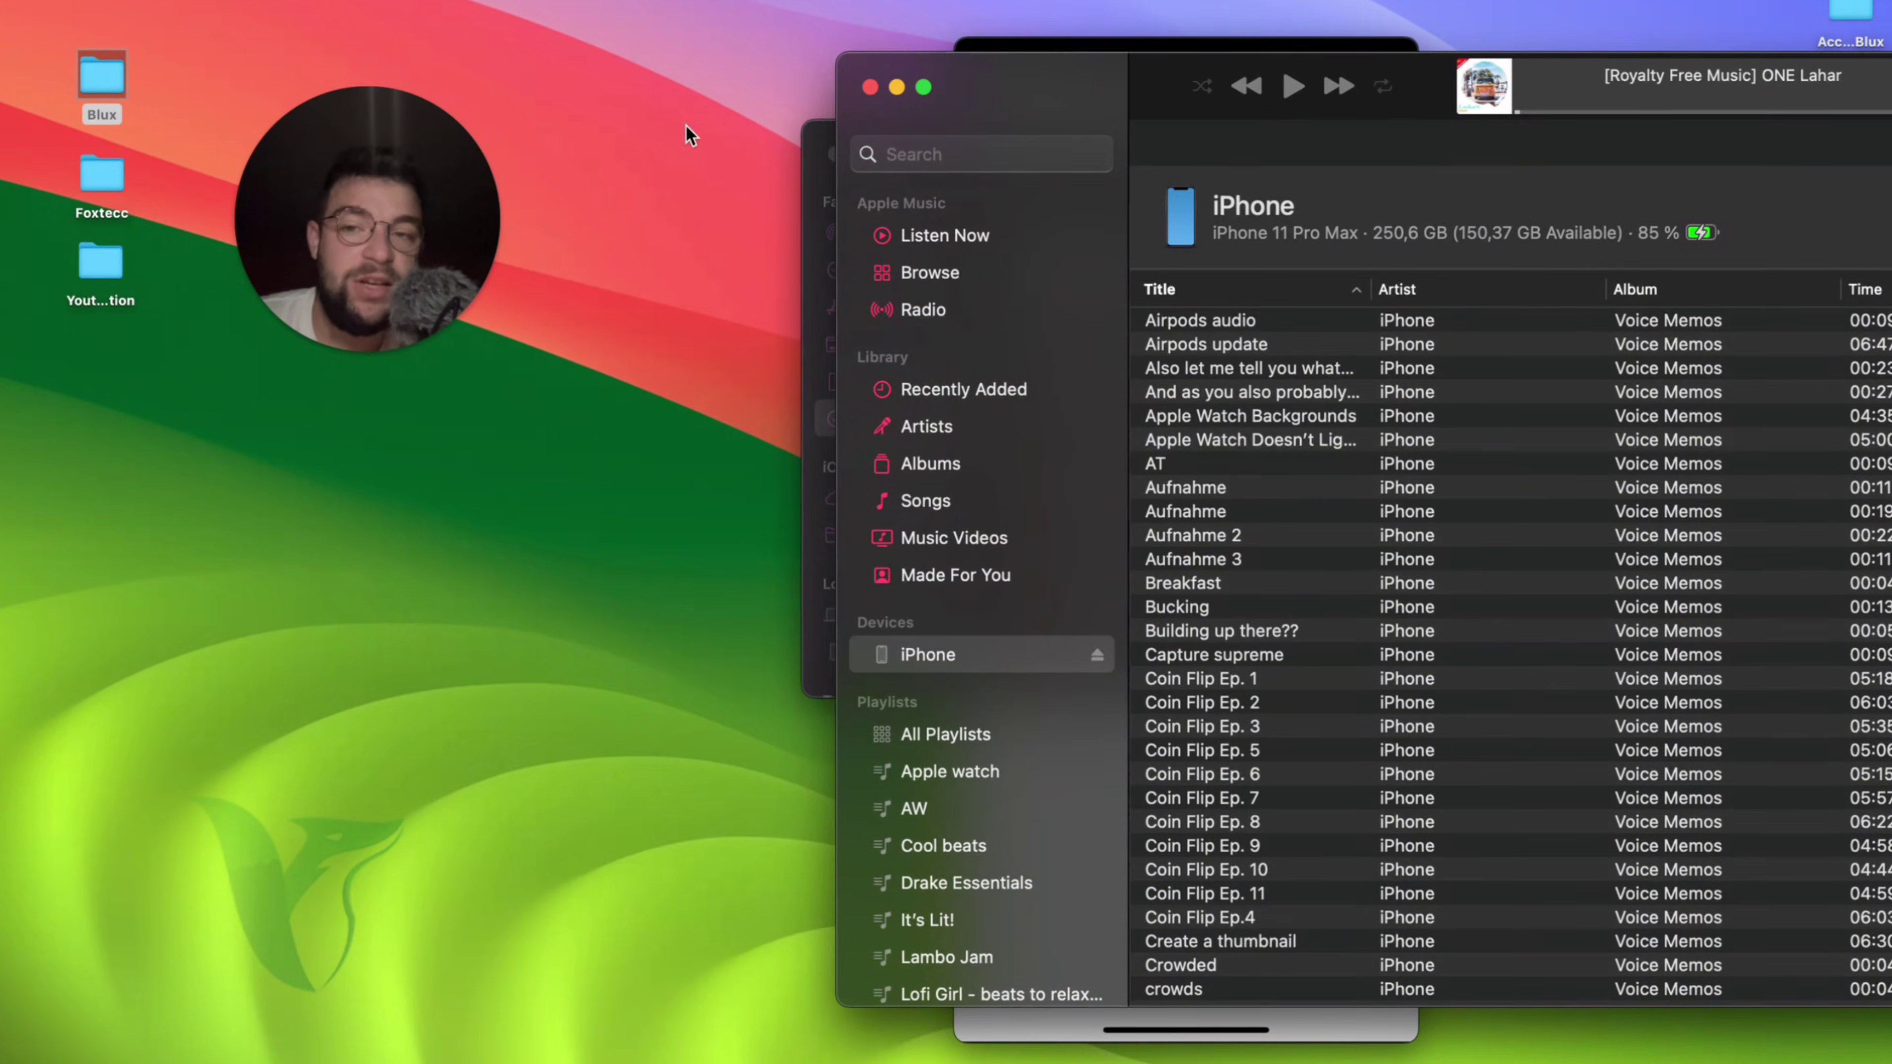
drag(458, 173, 626, 337)
drag(988, 128, 884, 96)
scroll(876, 231, down, 1)
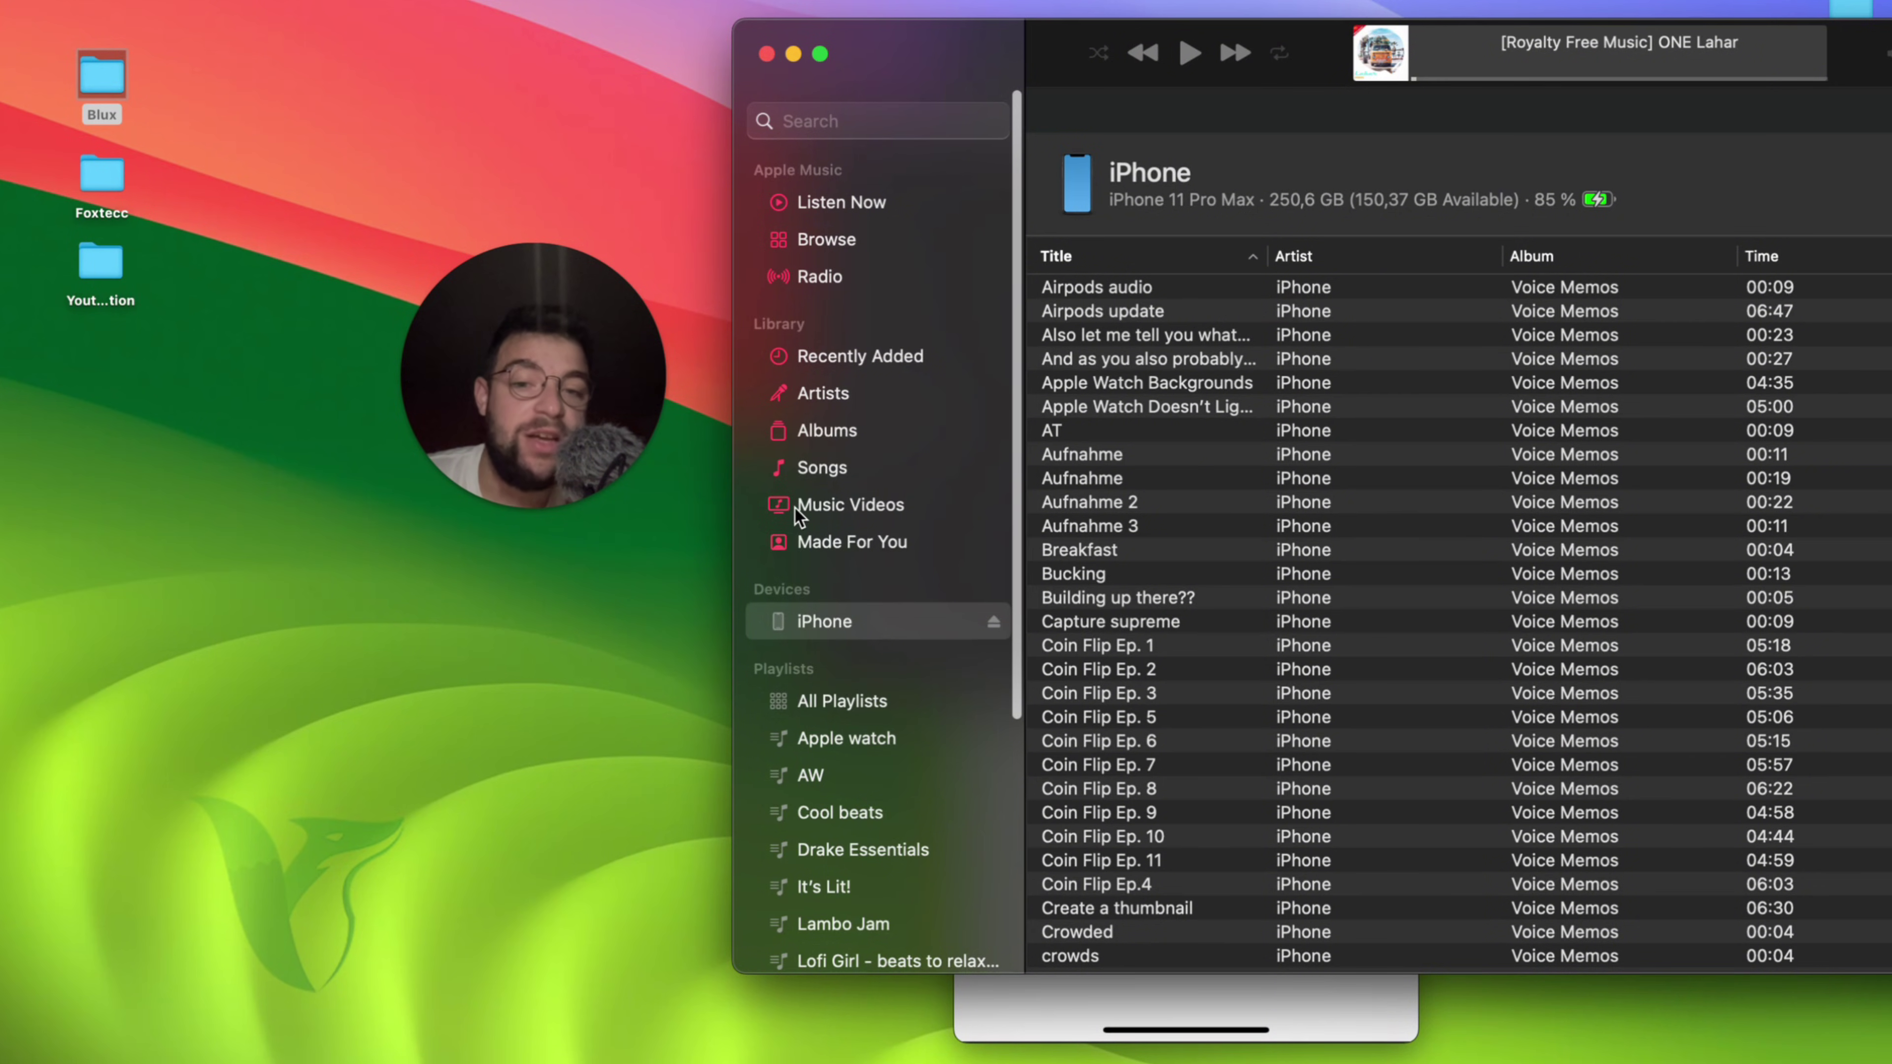
scroll(797, 513, down, 3)
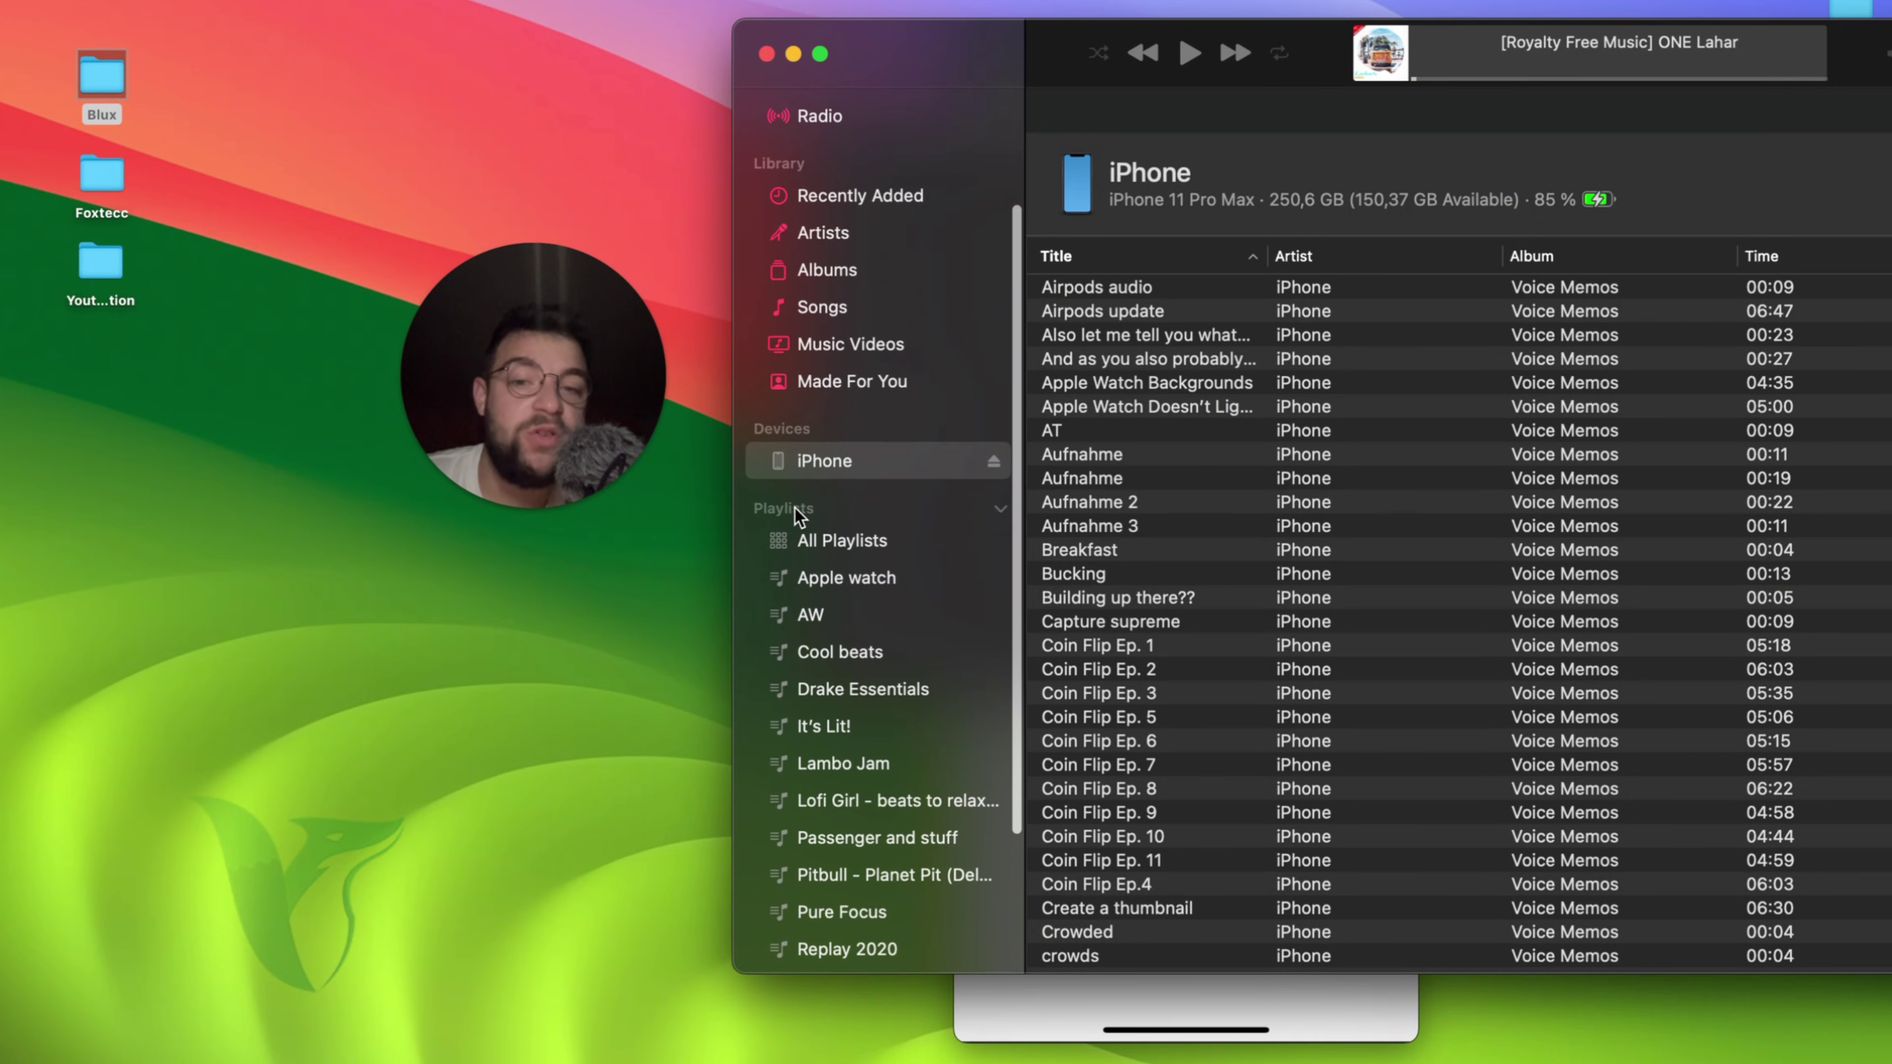
Show the connected iPhone's Voice Memos track list in Music, keeping its window in front
click(817, 467)
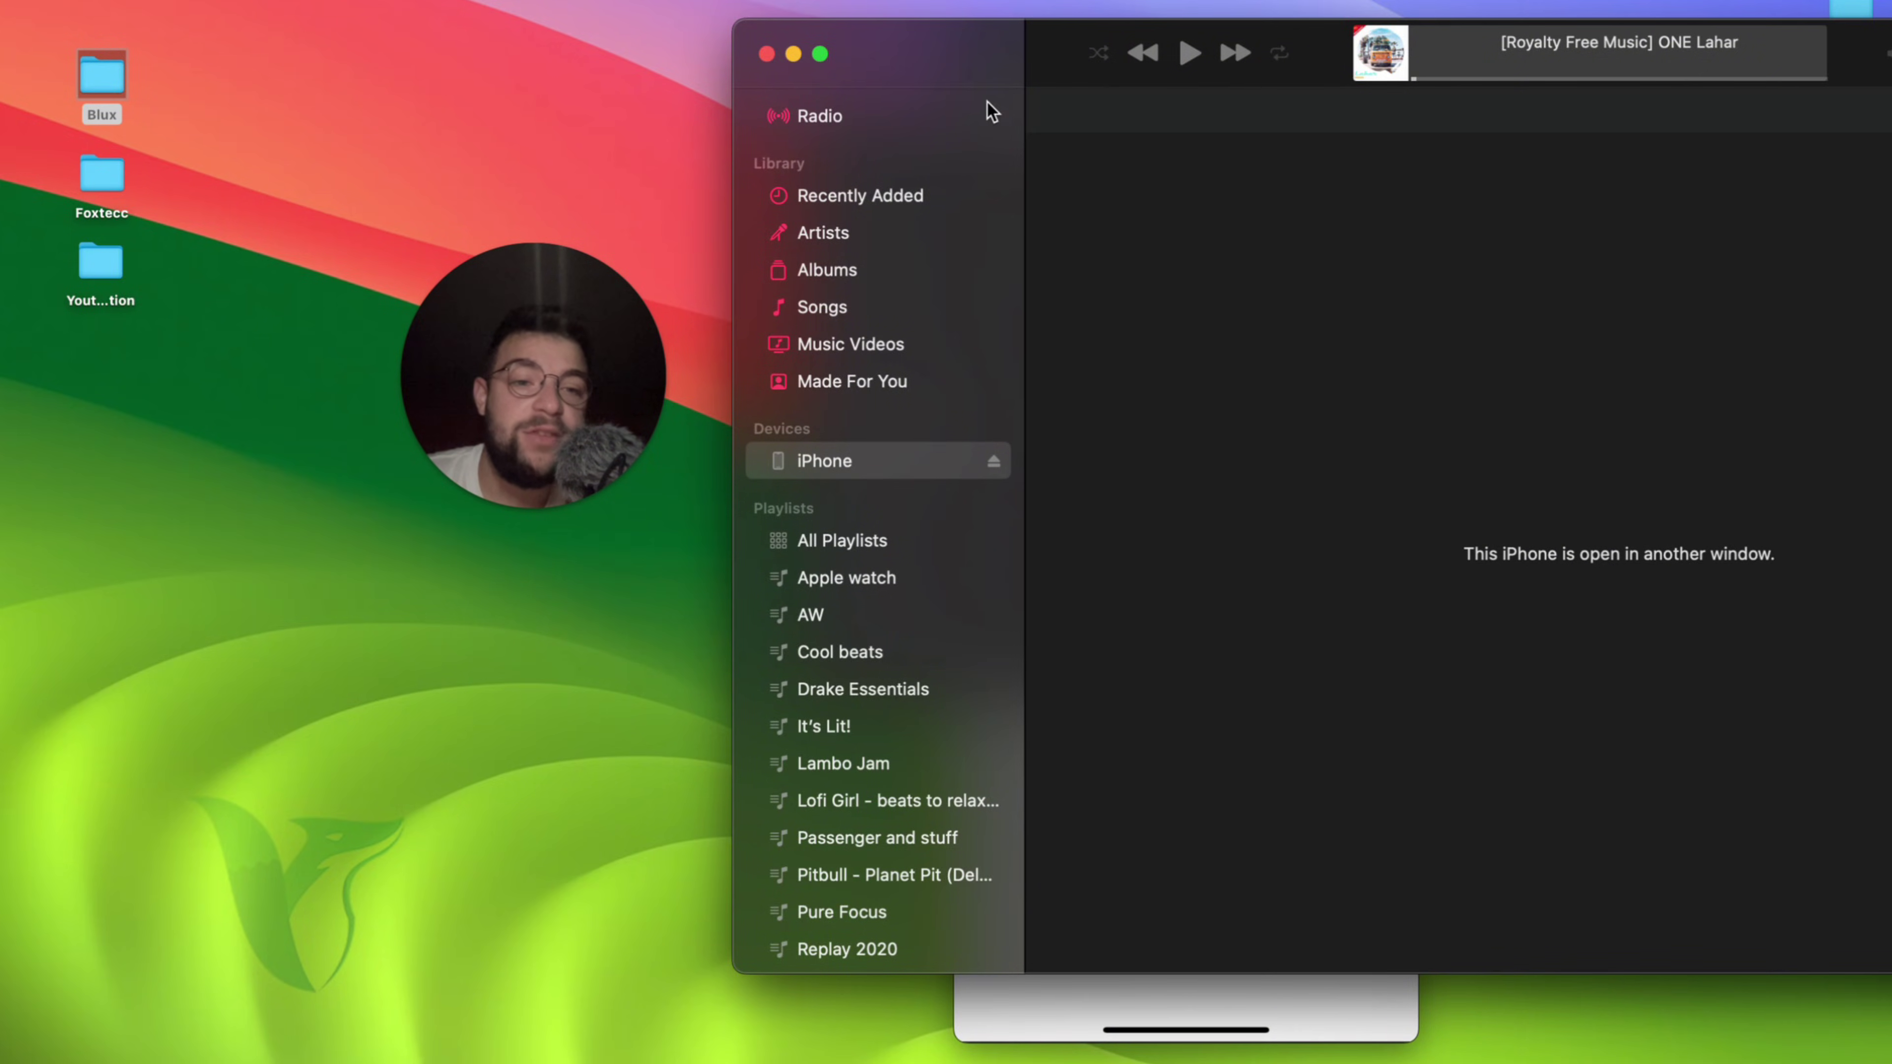
drag(986, 69, 882, 65)
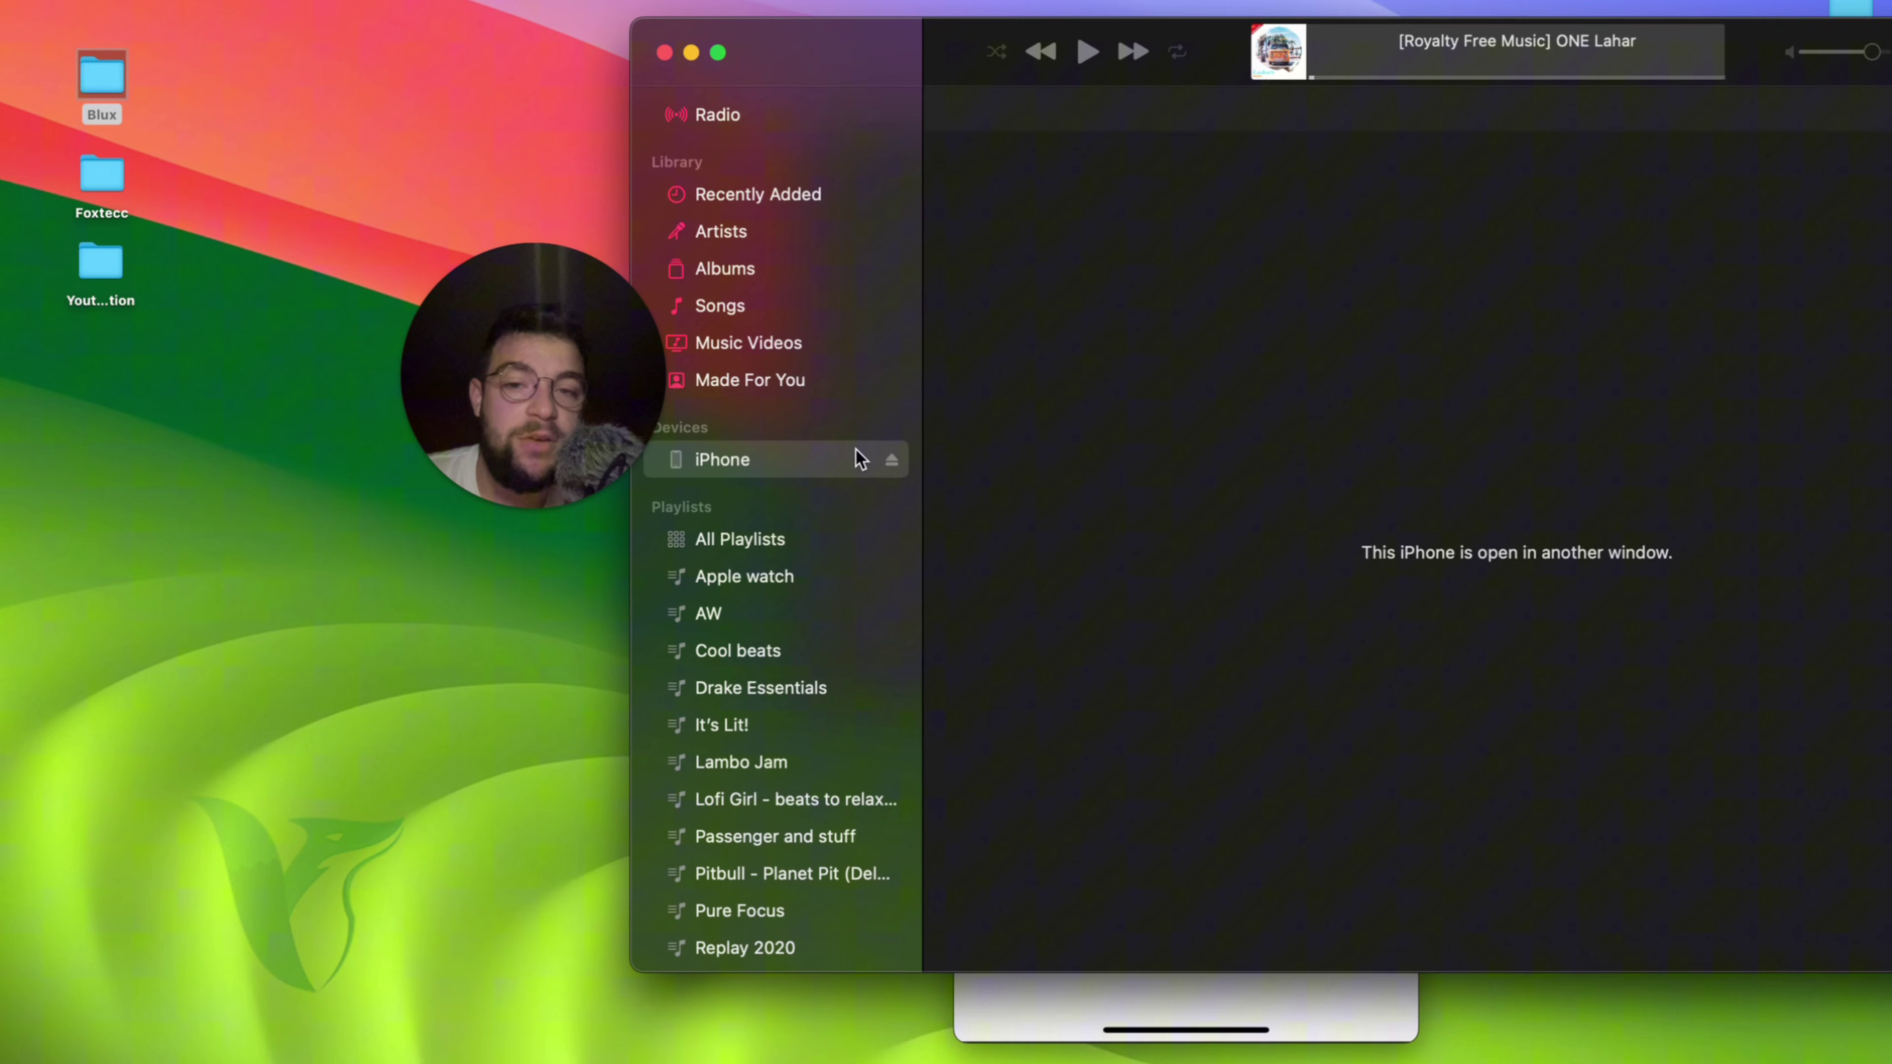
key(ctrl+Up)
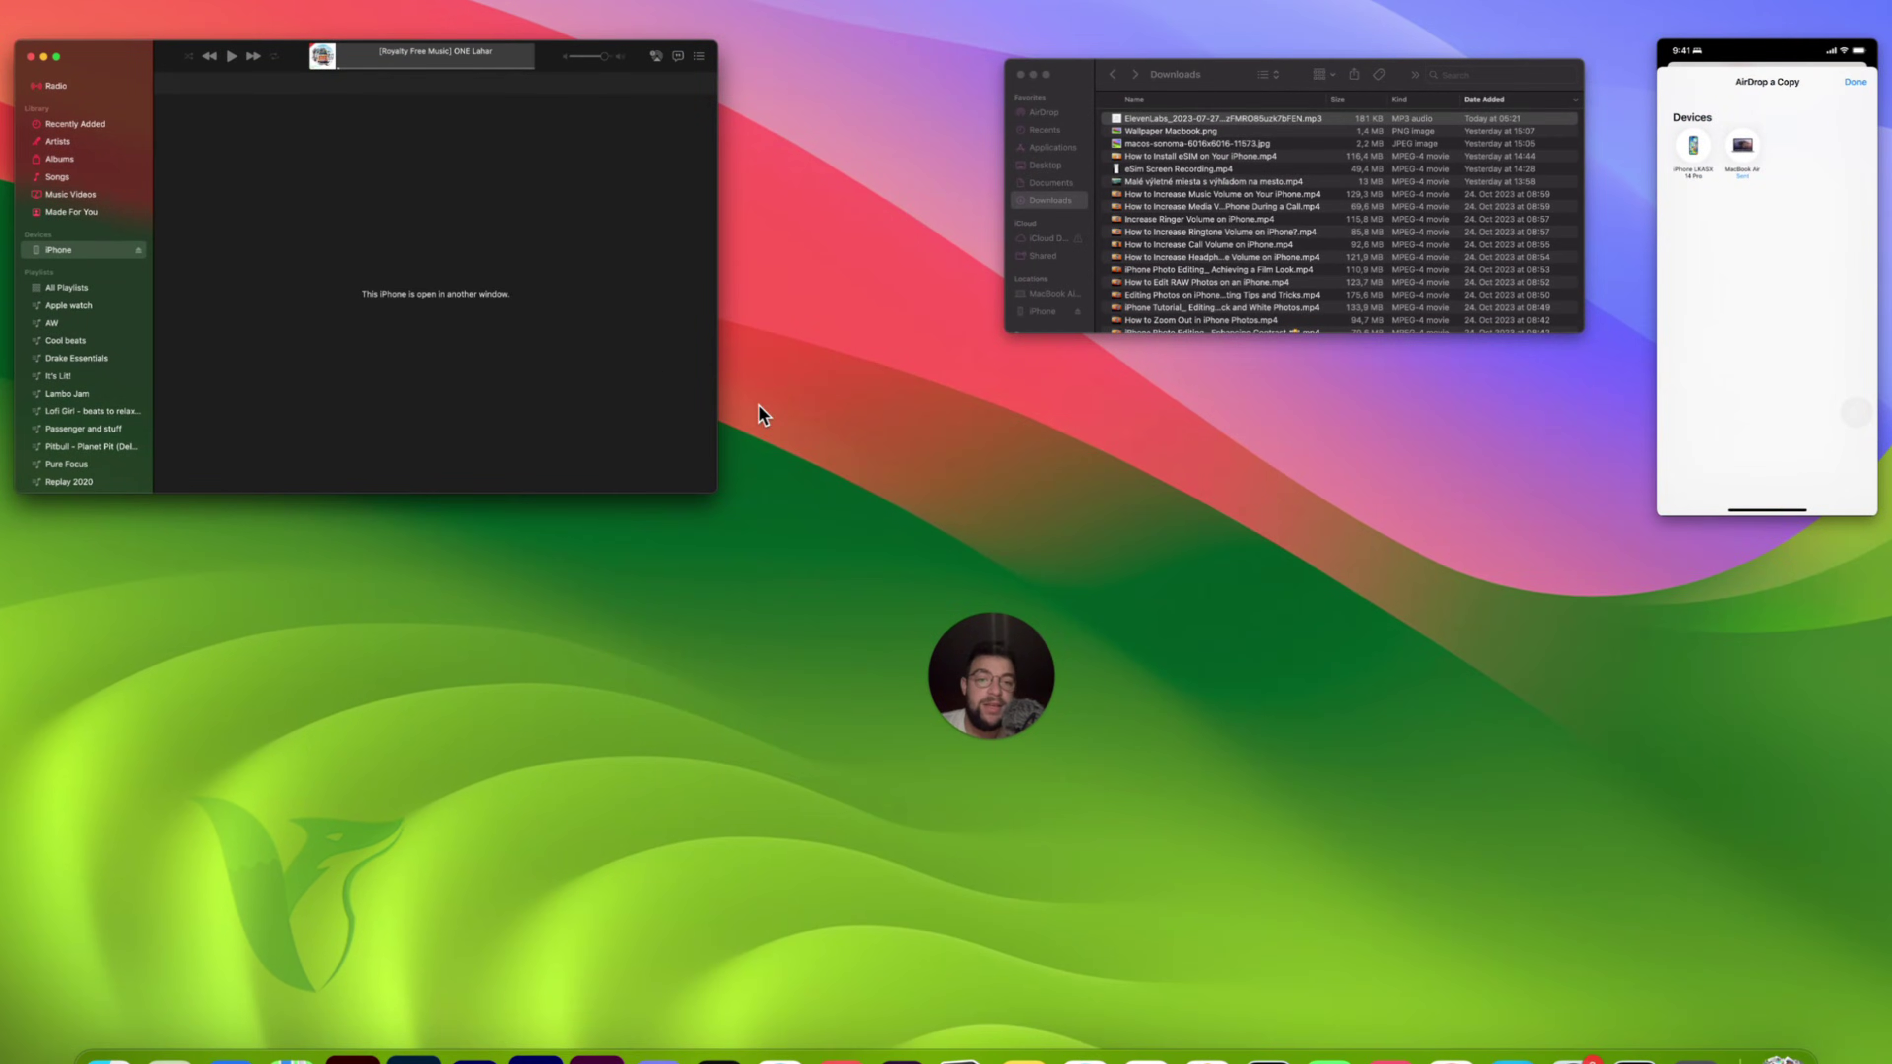
click(541, 328)
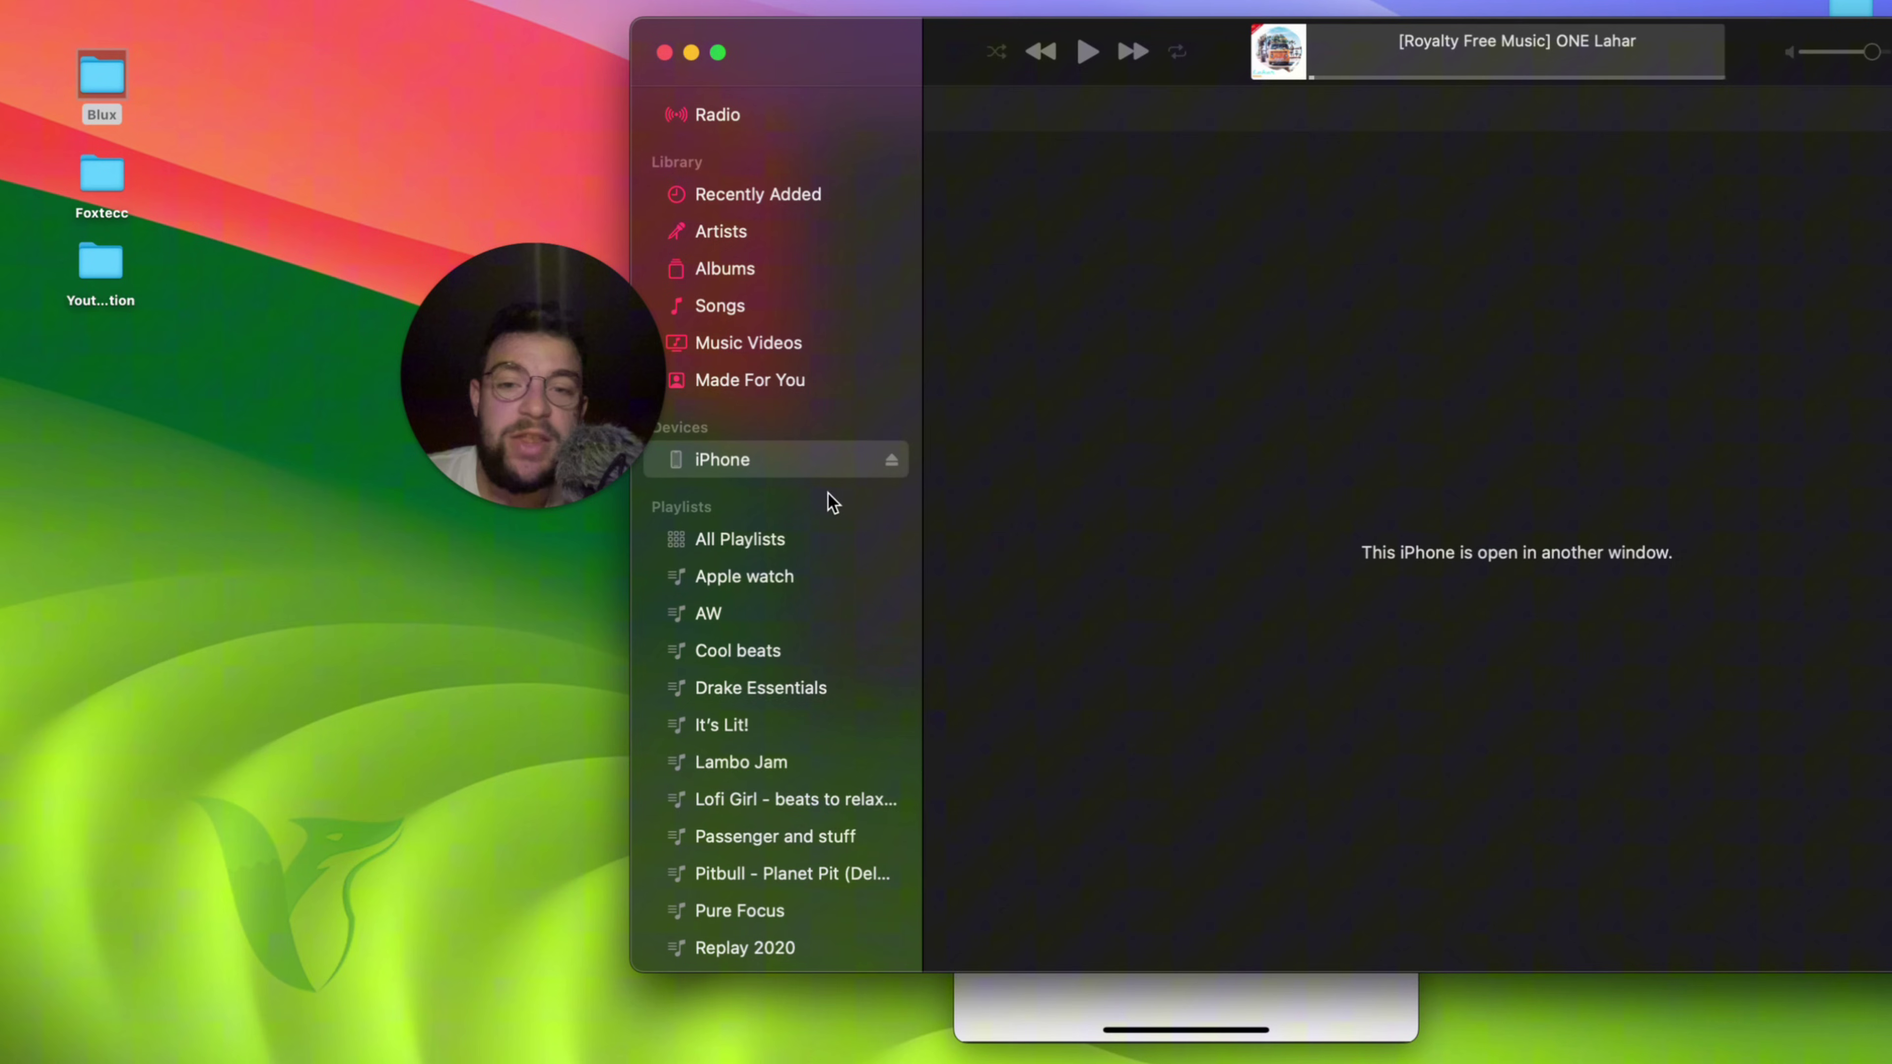
click(795, 395)
click(793, 460)
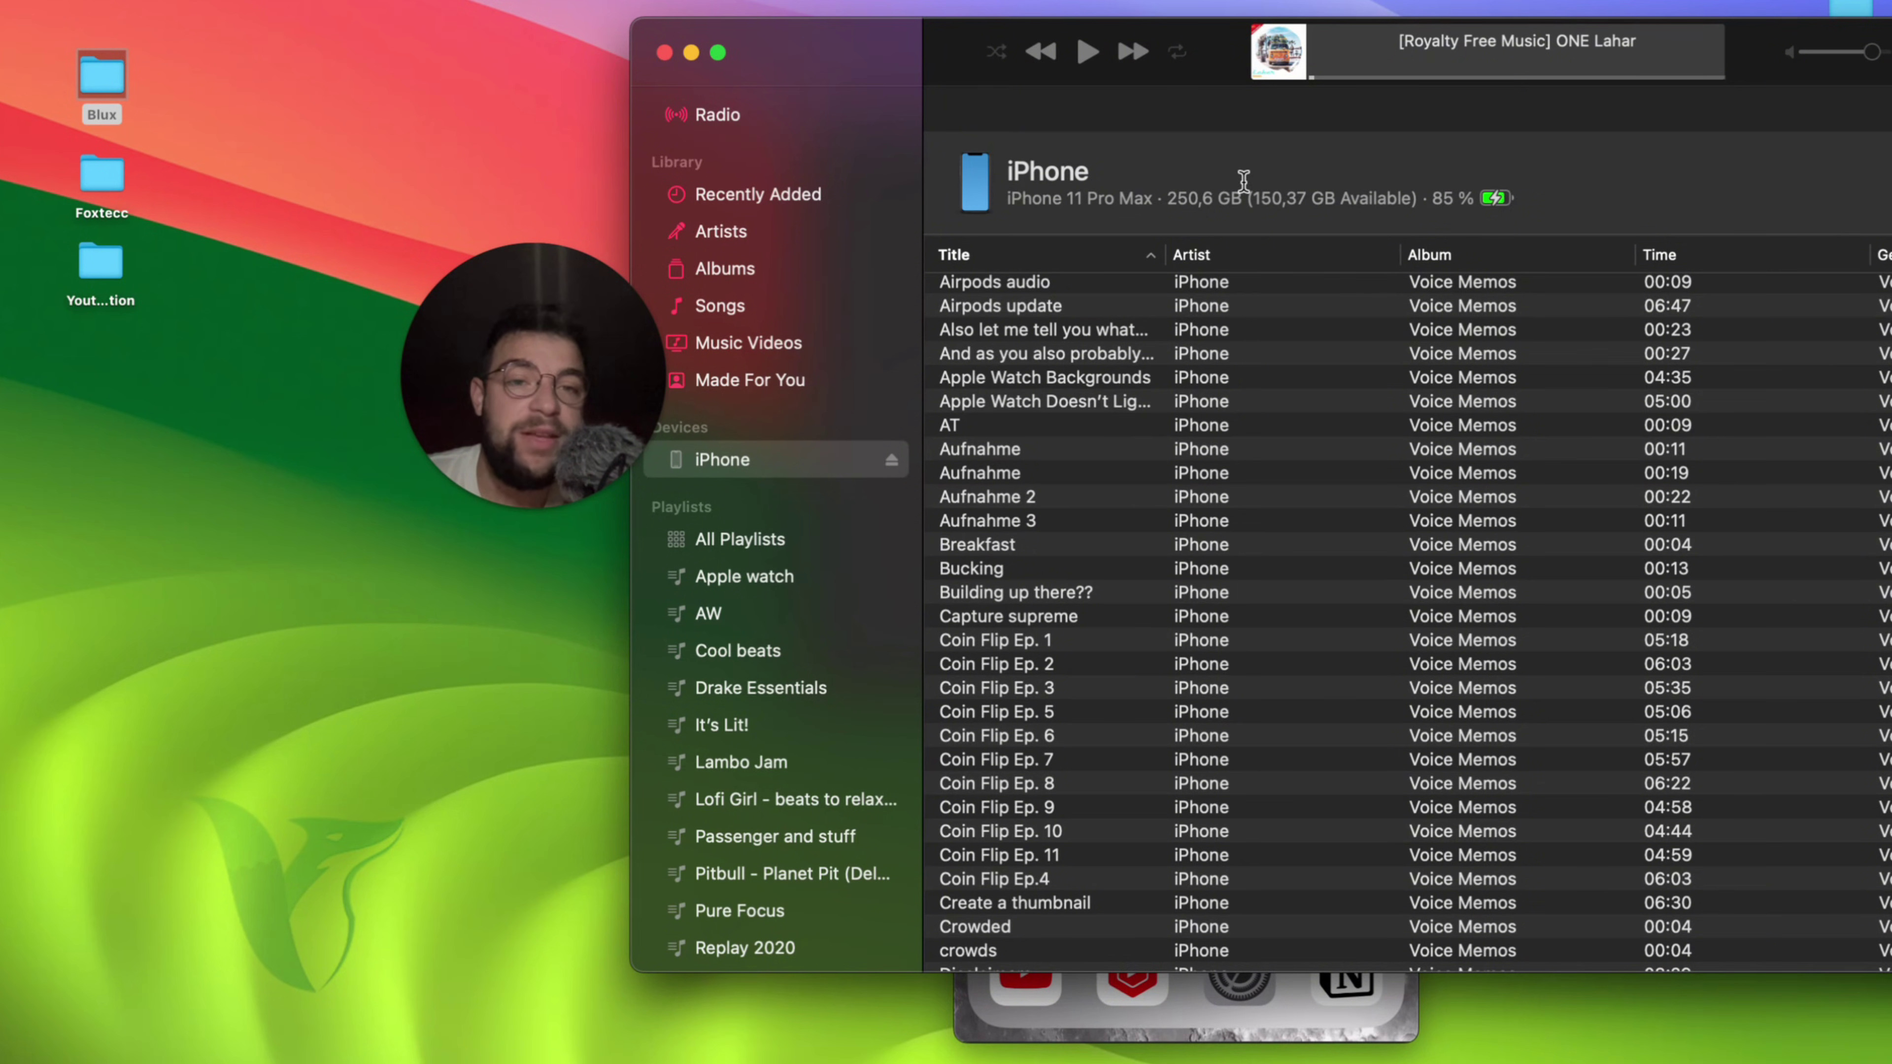
Bring the Finder Downloads window forward and move it below the Music window
key(ctrl+Up)
click(1391, 187)
drag(1277, 200, 1115, 357)
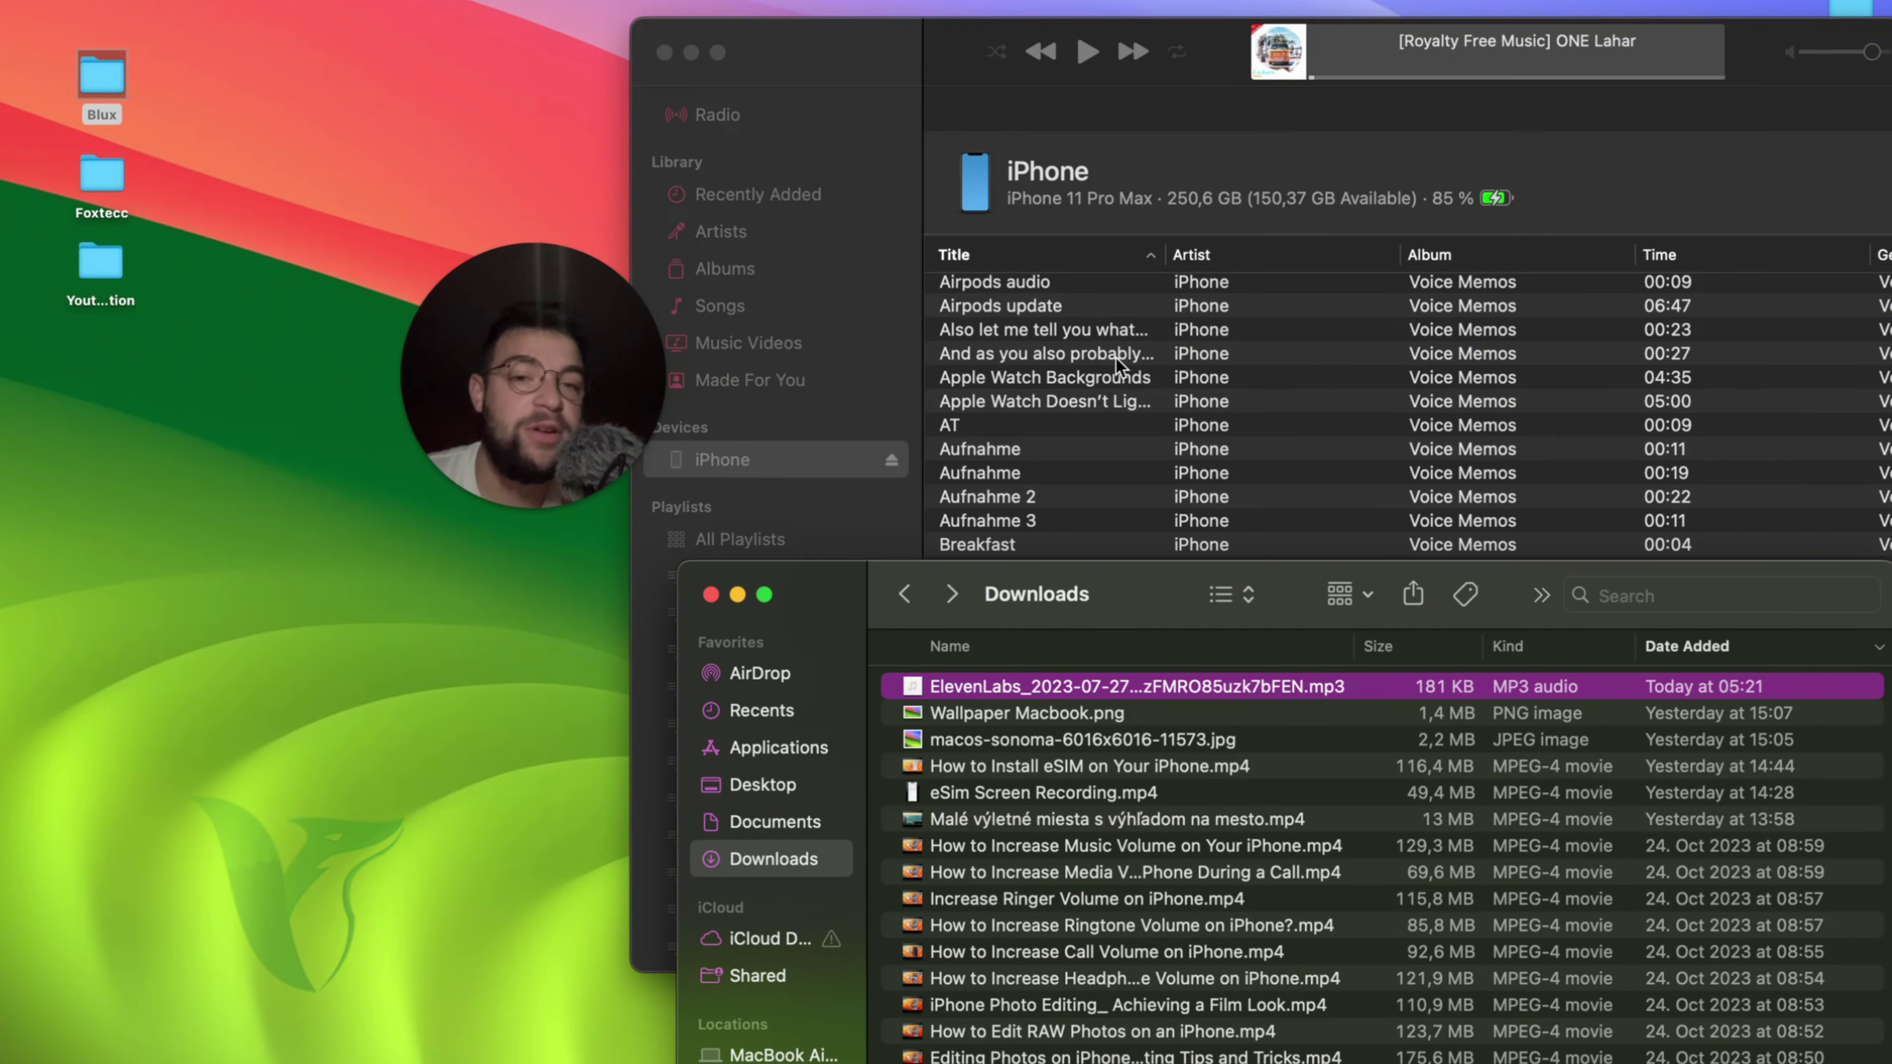
Return the Music window with the iPhone's song list to the front, shifted left and down
click(1188, 119)
scroll(1192, 615, down, 10)
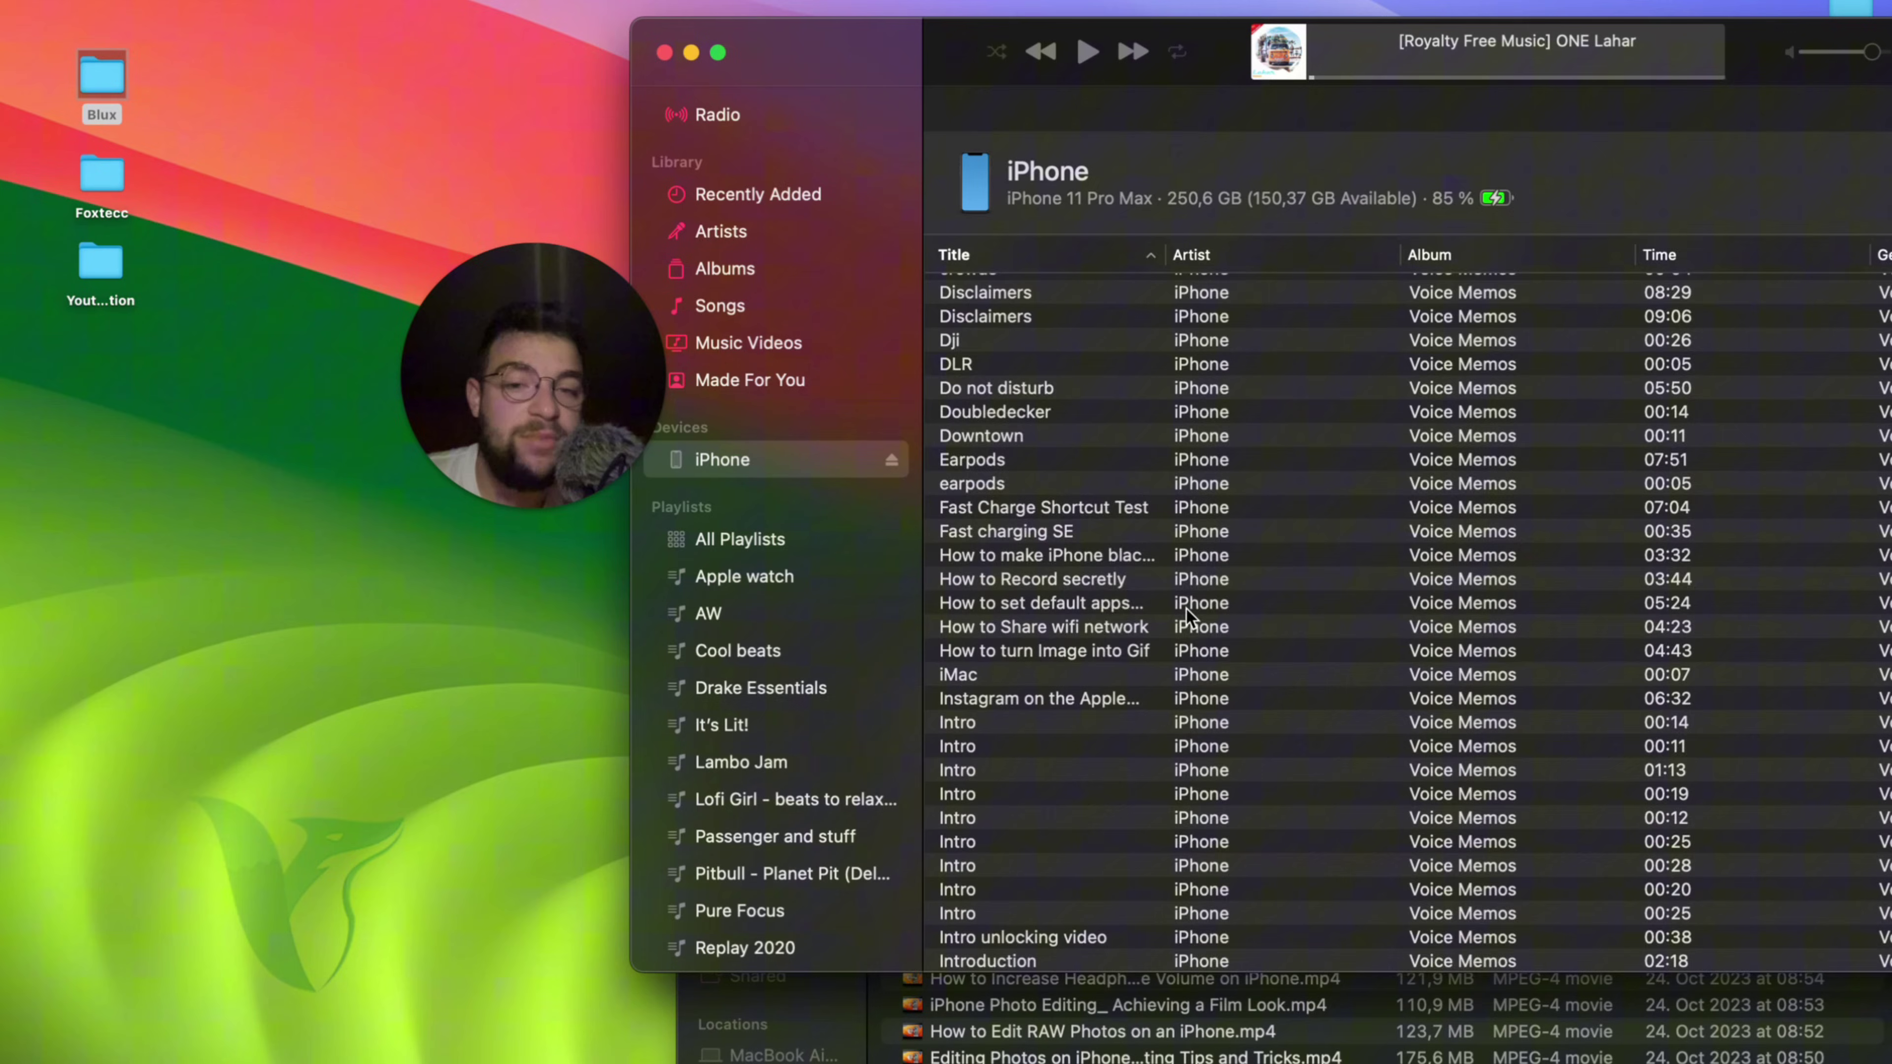
scroll(1187, 617, down, 20)
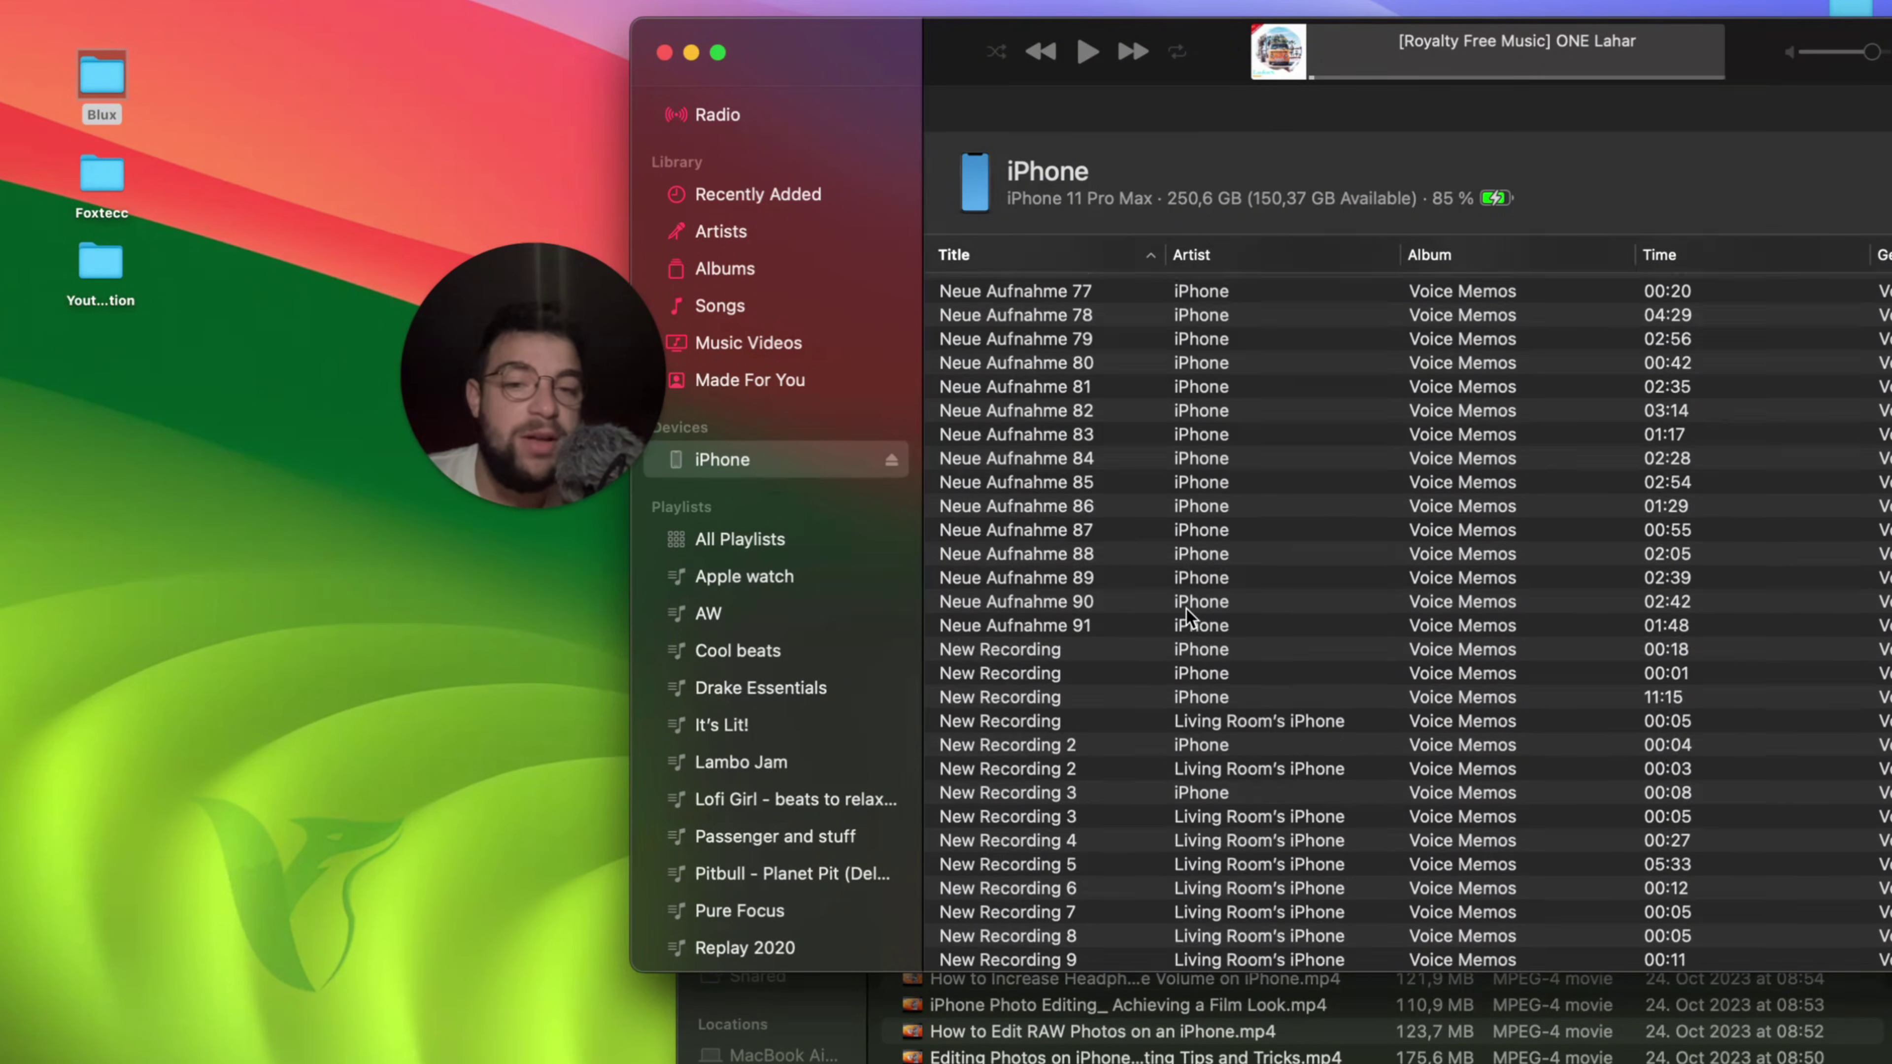
scroll(1188, 617, down, 6)
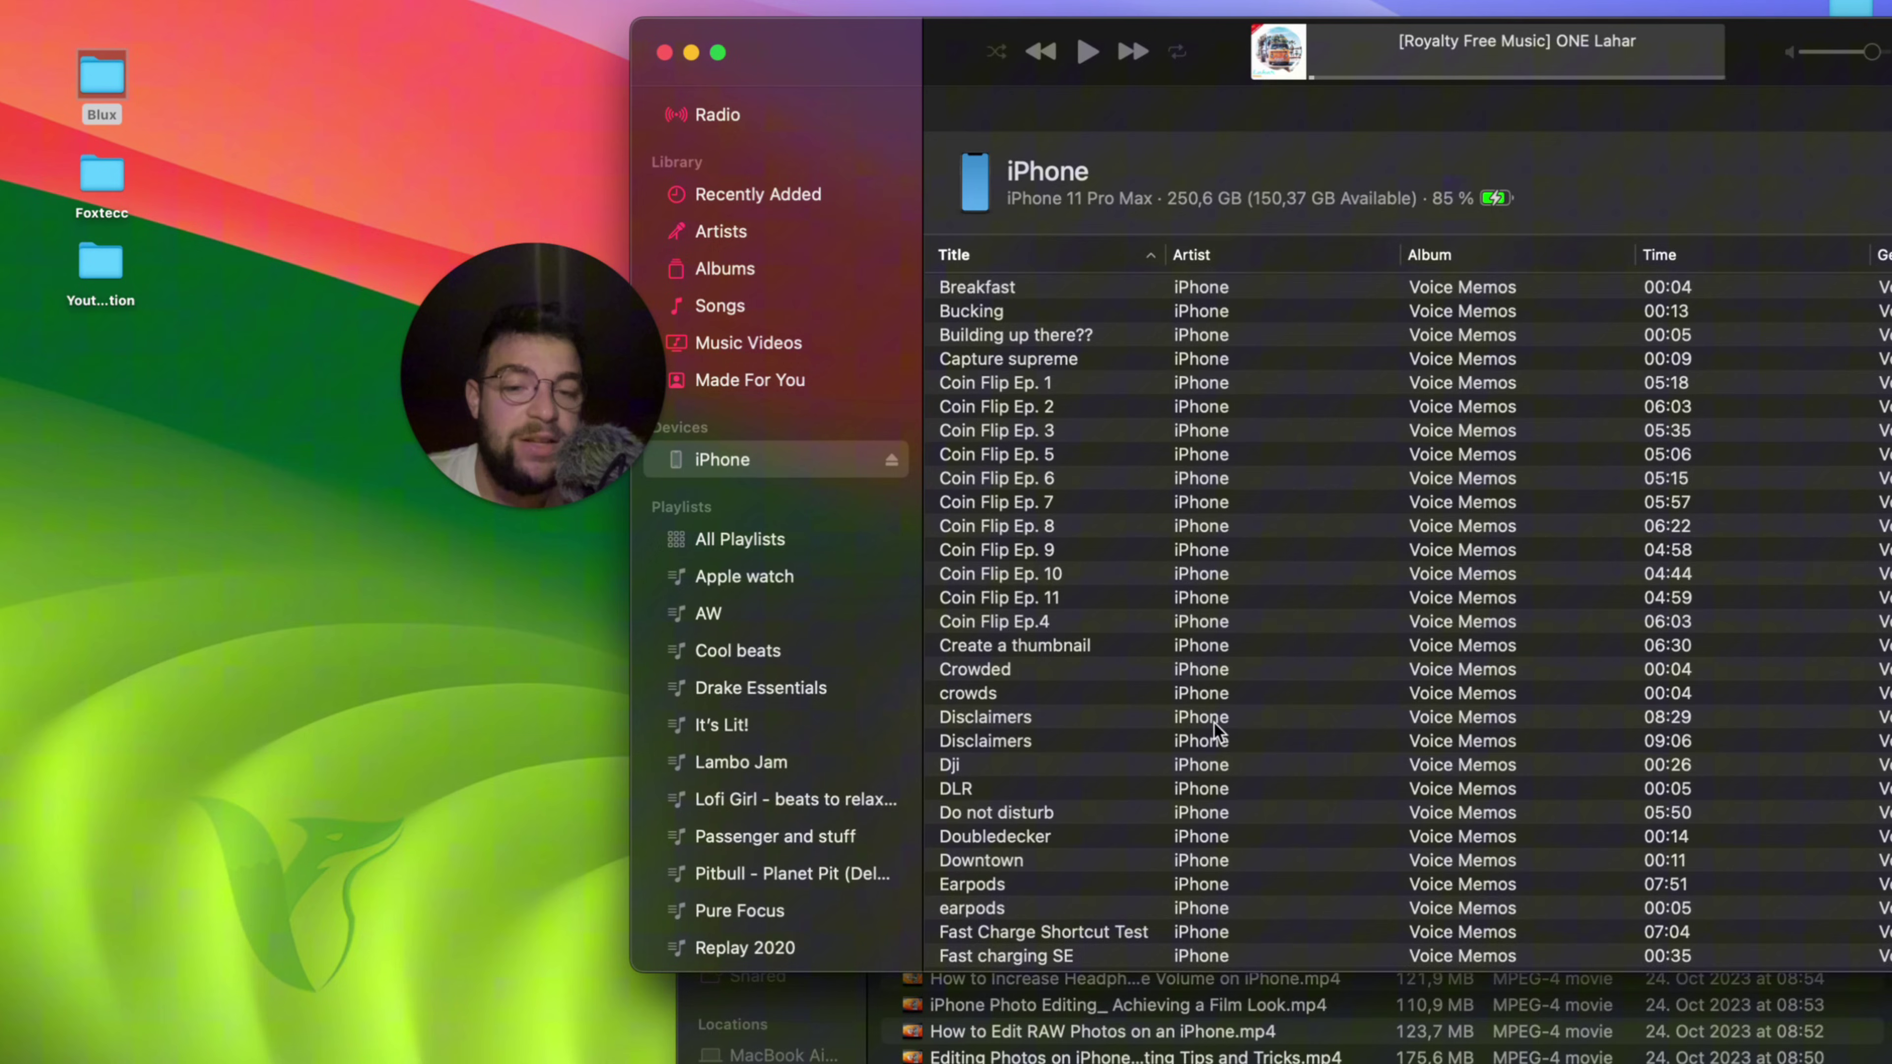
scroll(1214, 731, down, 5)
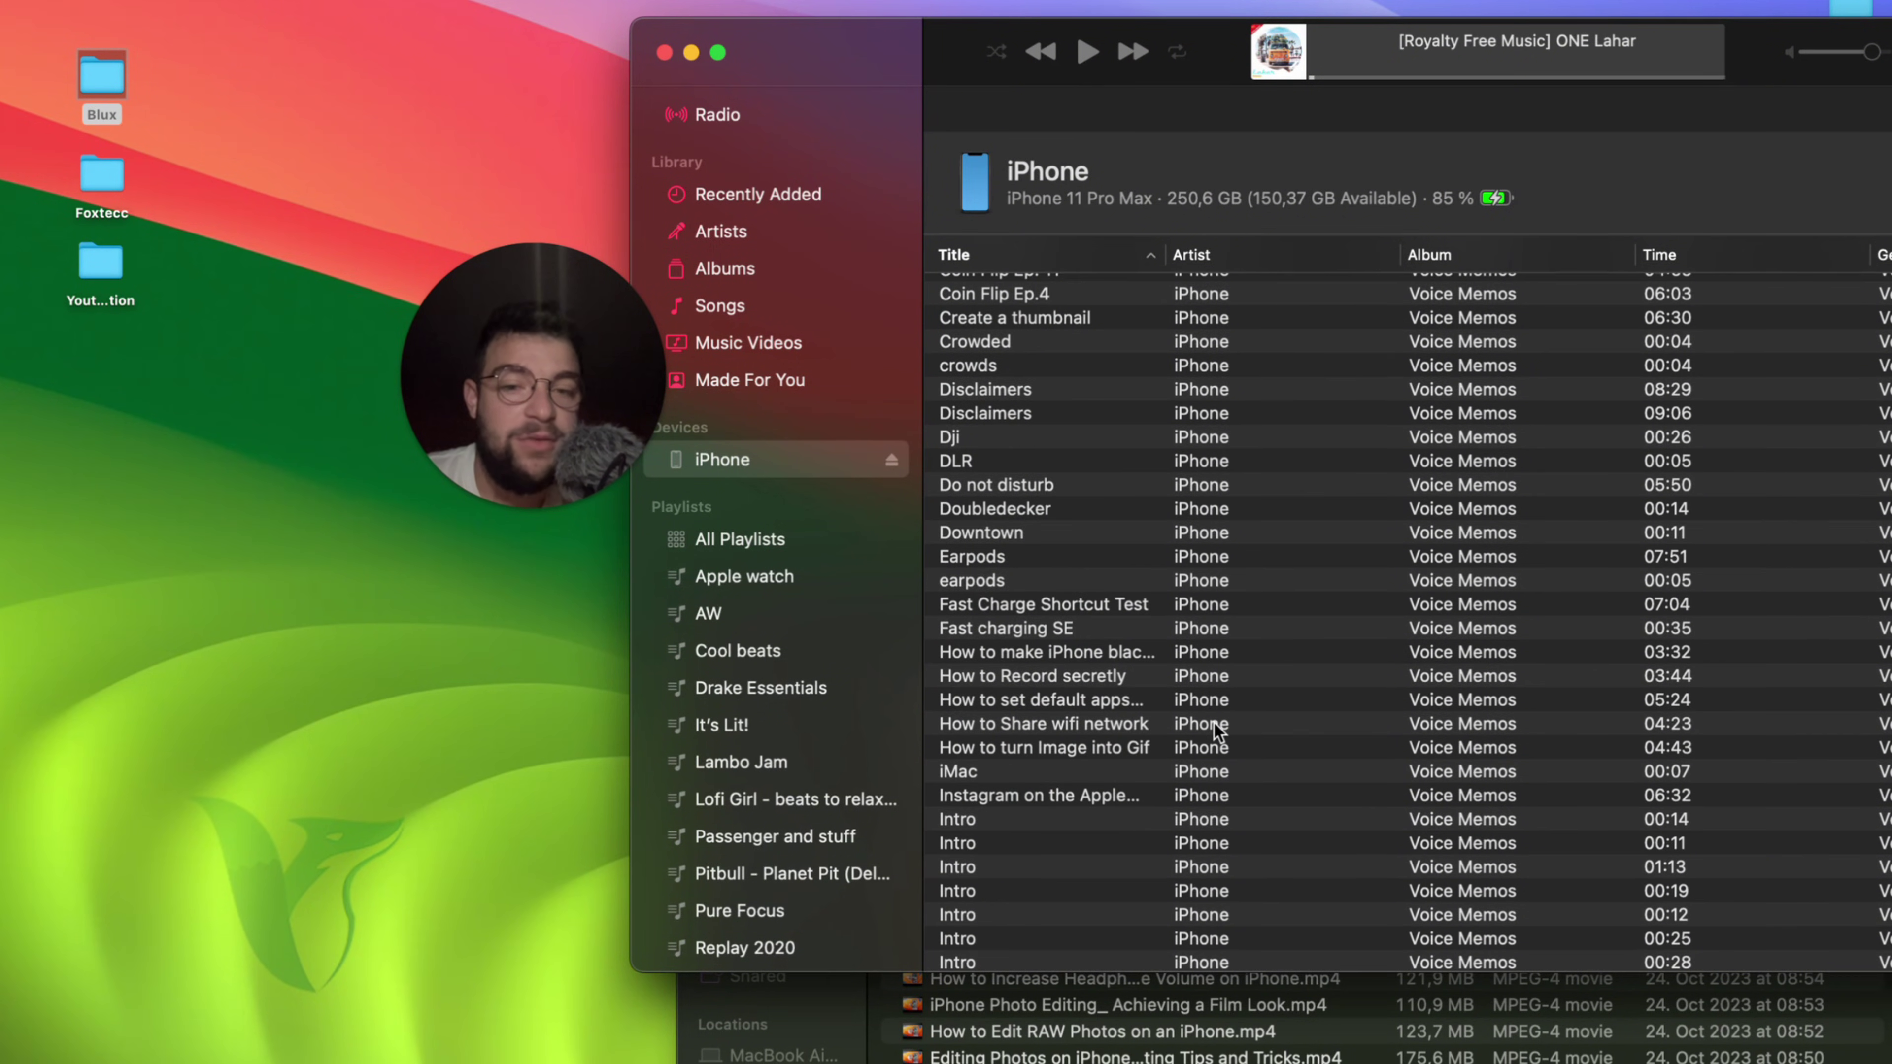
drag(1190, 93, 1028, 179)
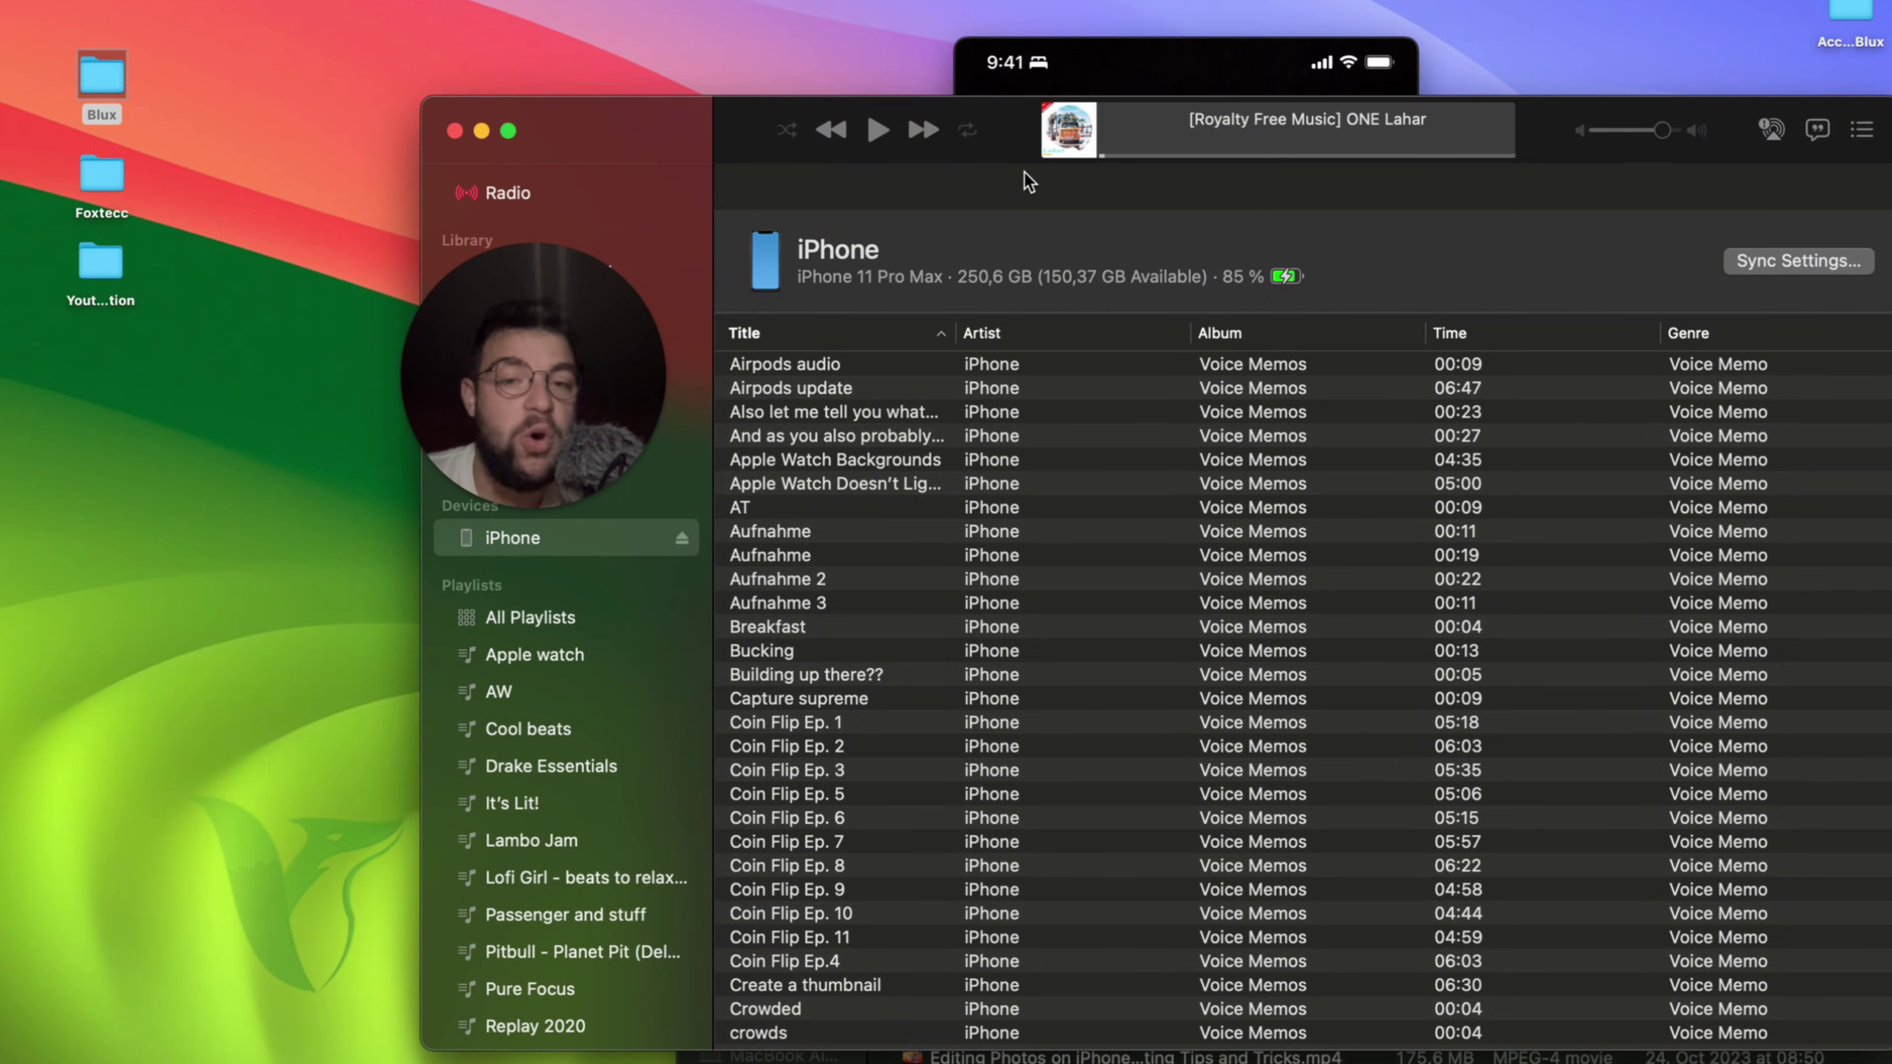
Add the ElevenLabs MP3 from the Downloads folder to Music
key(super+o)
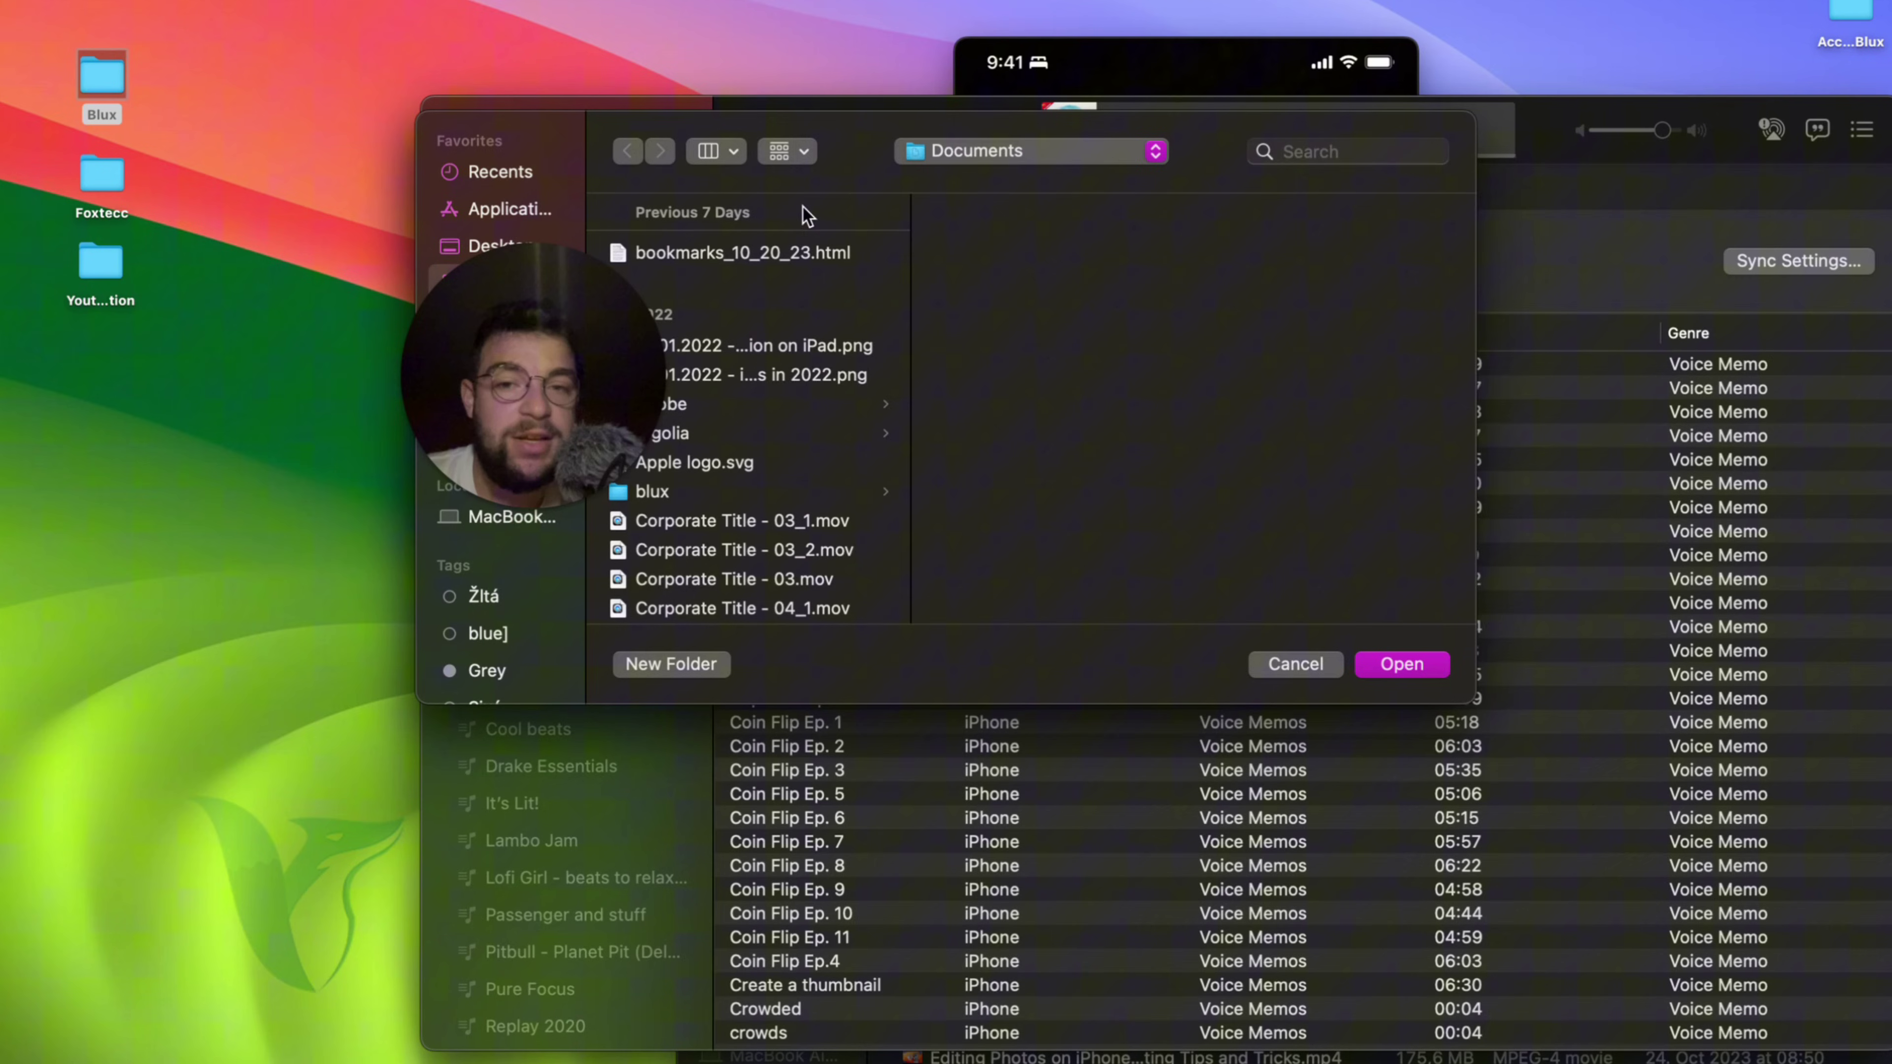
click(493, 321)
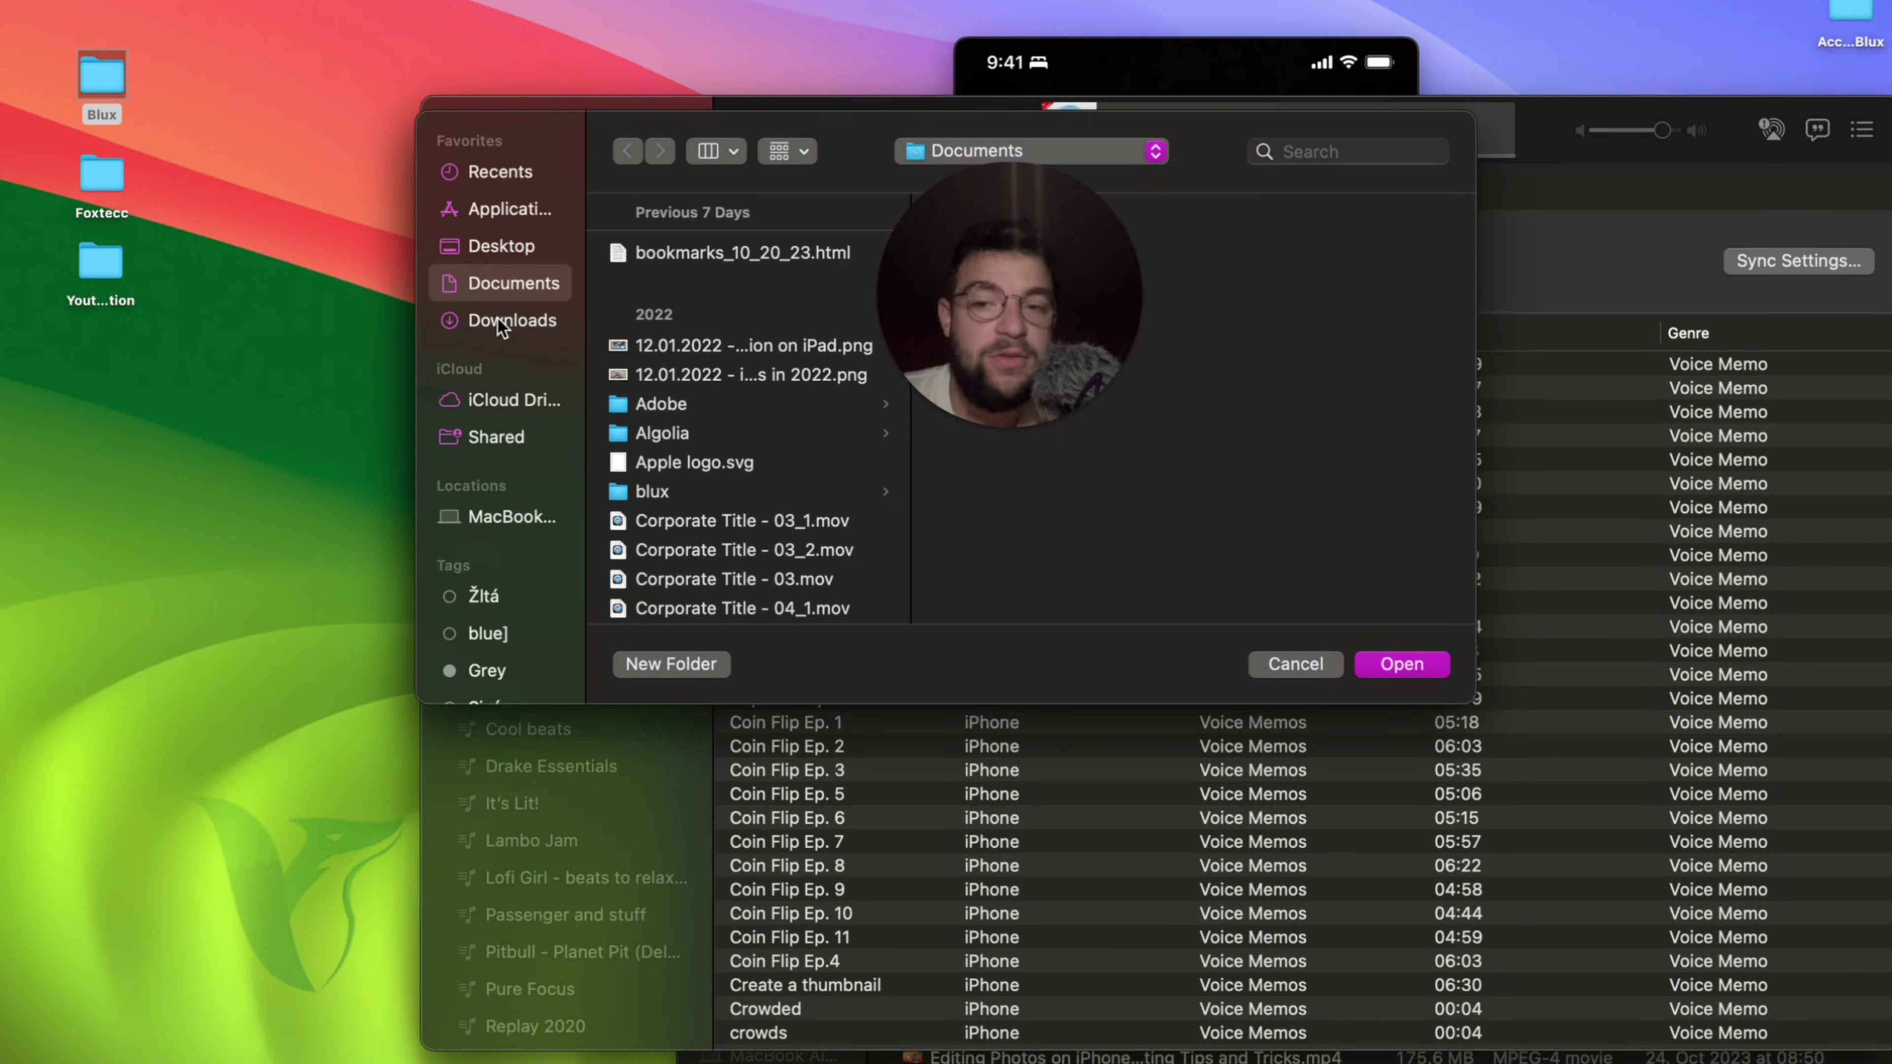
click(746, 255)
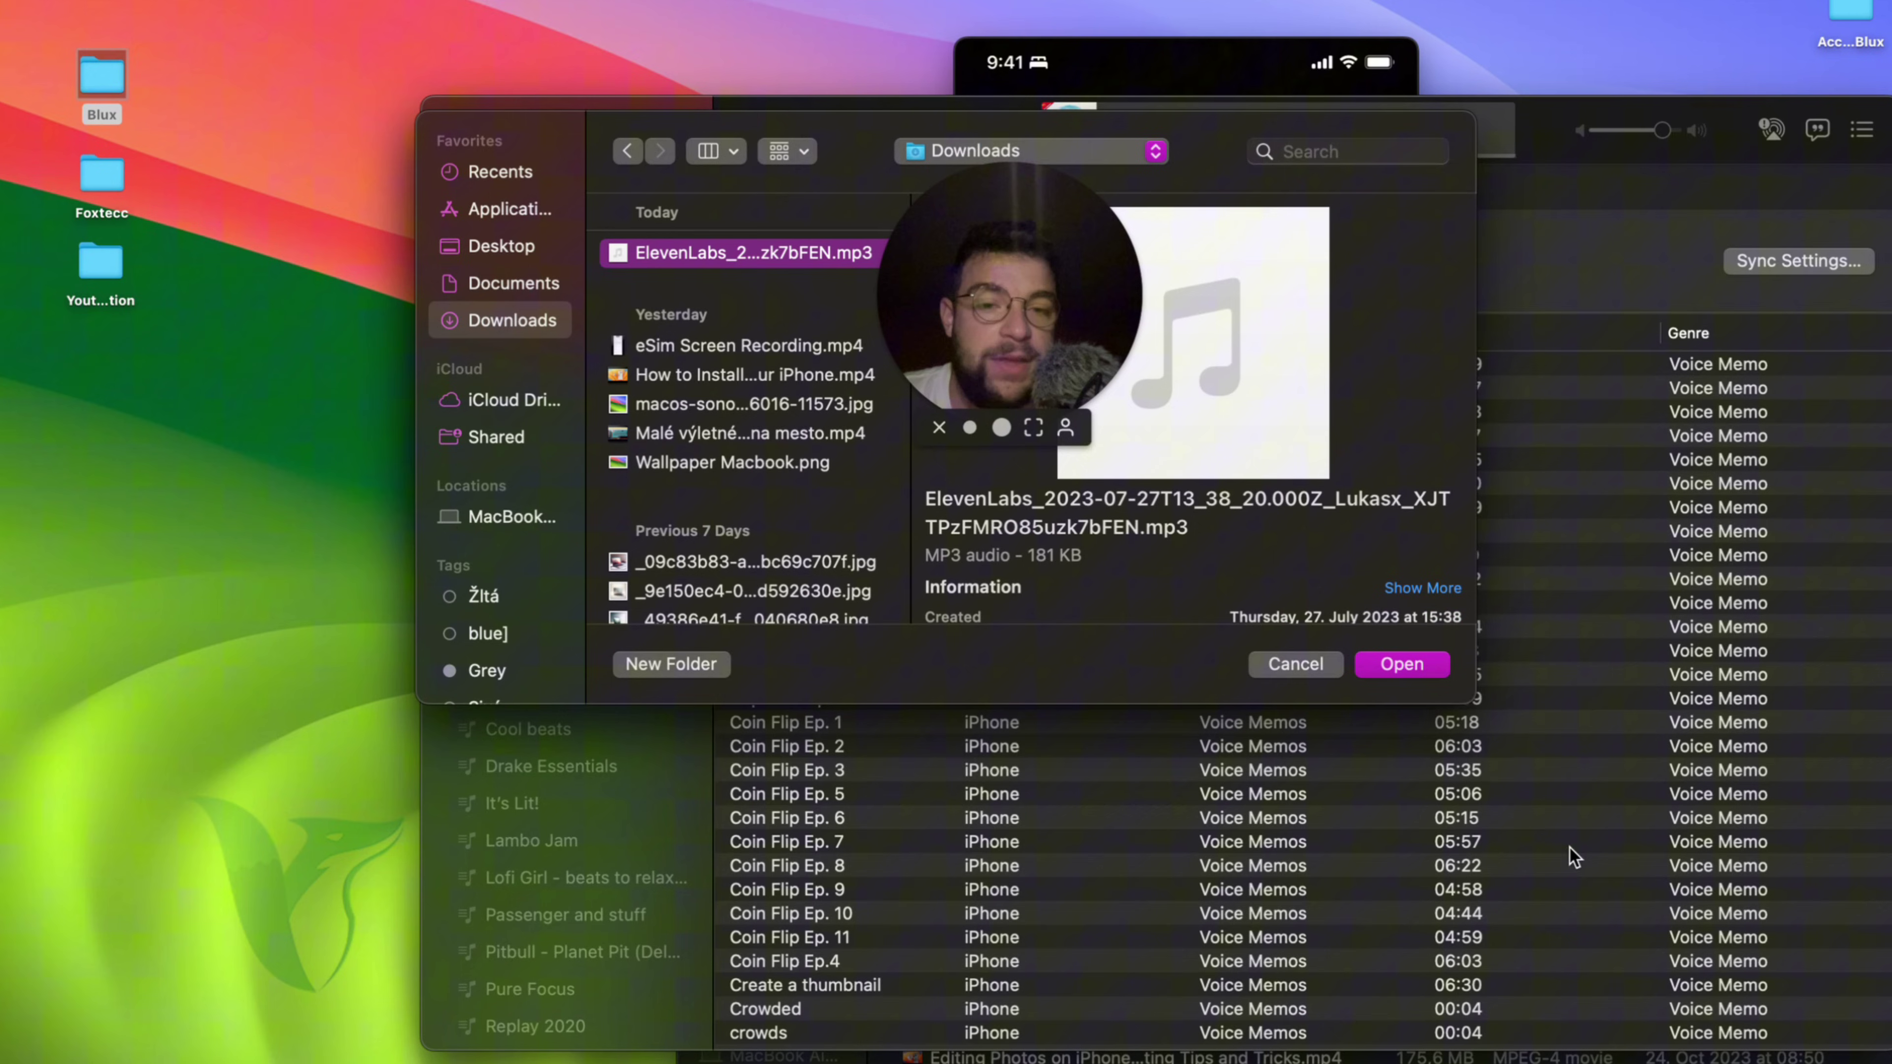
click(1413, 670)
Place the Music window further right beside Finder and bring the iPhone mirror forward
scroll(1078, 538, down, 20)
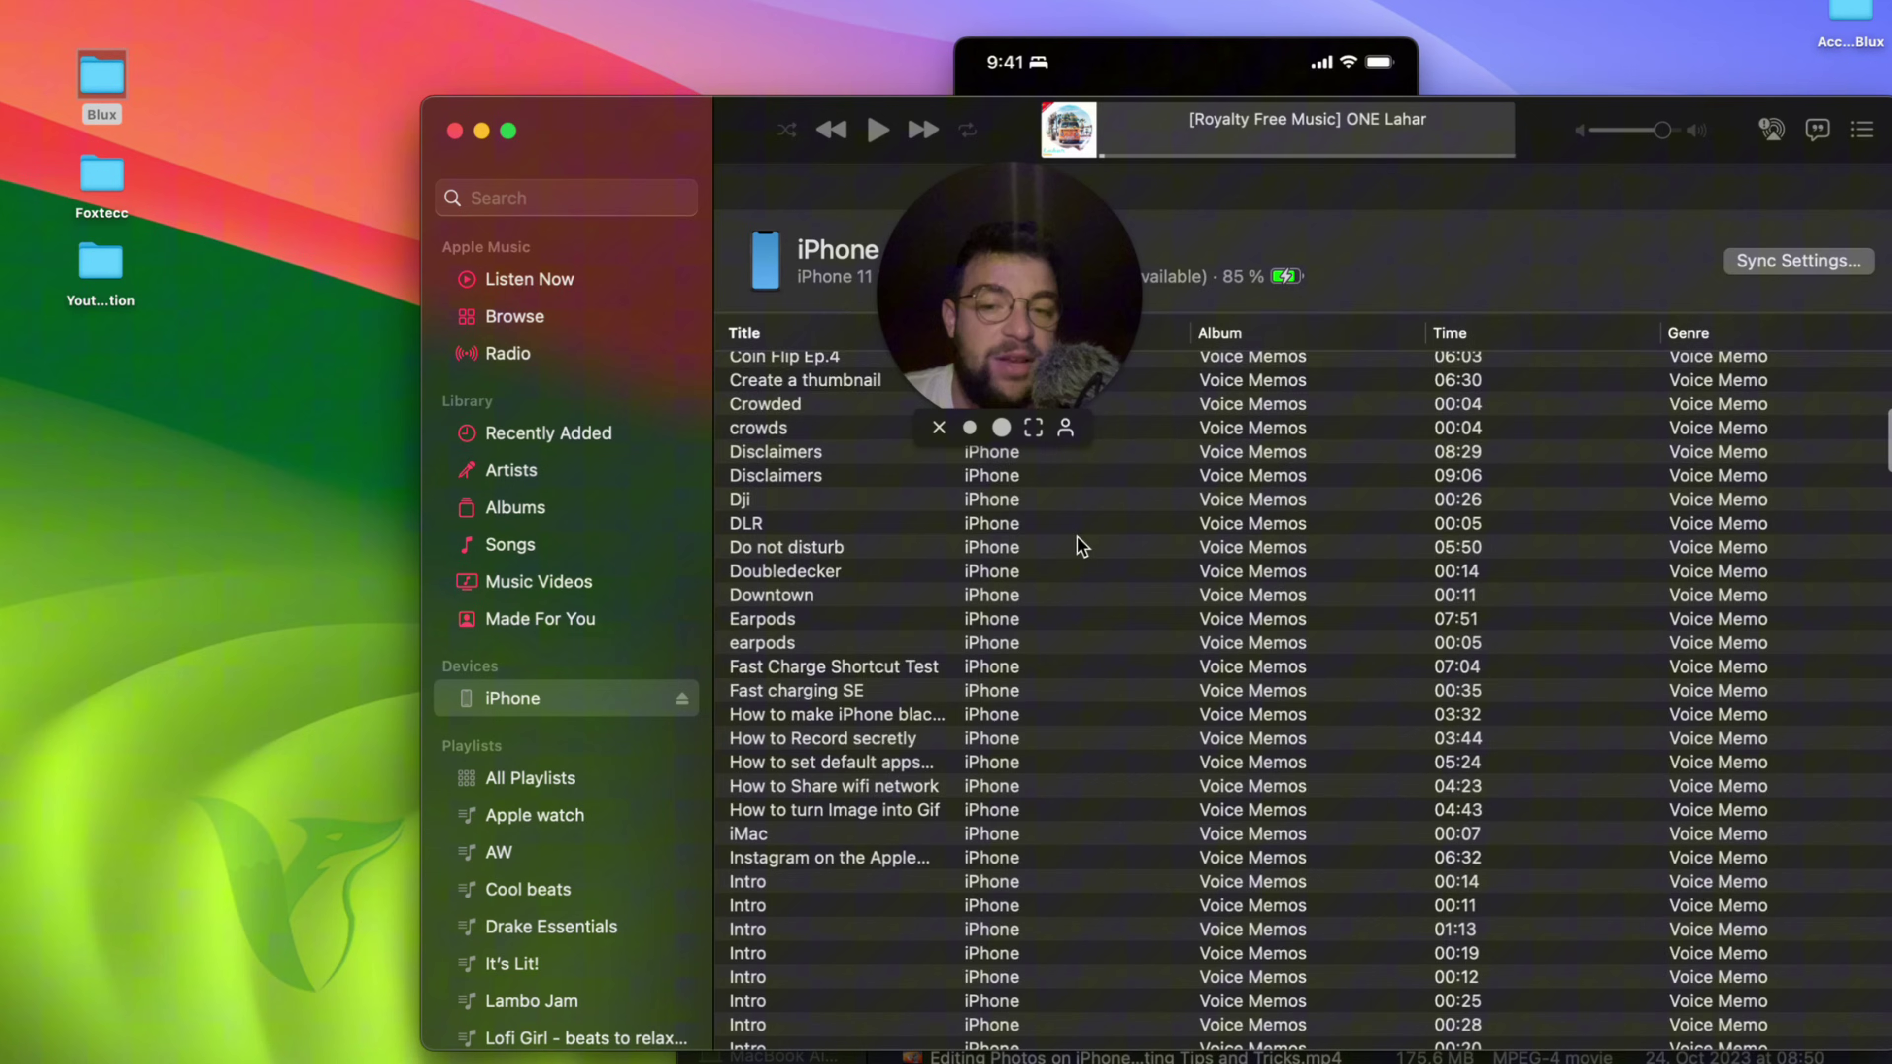
scroll(1080, 538, up, 15)
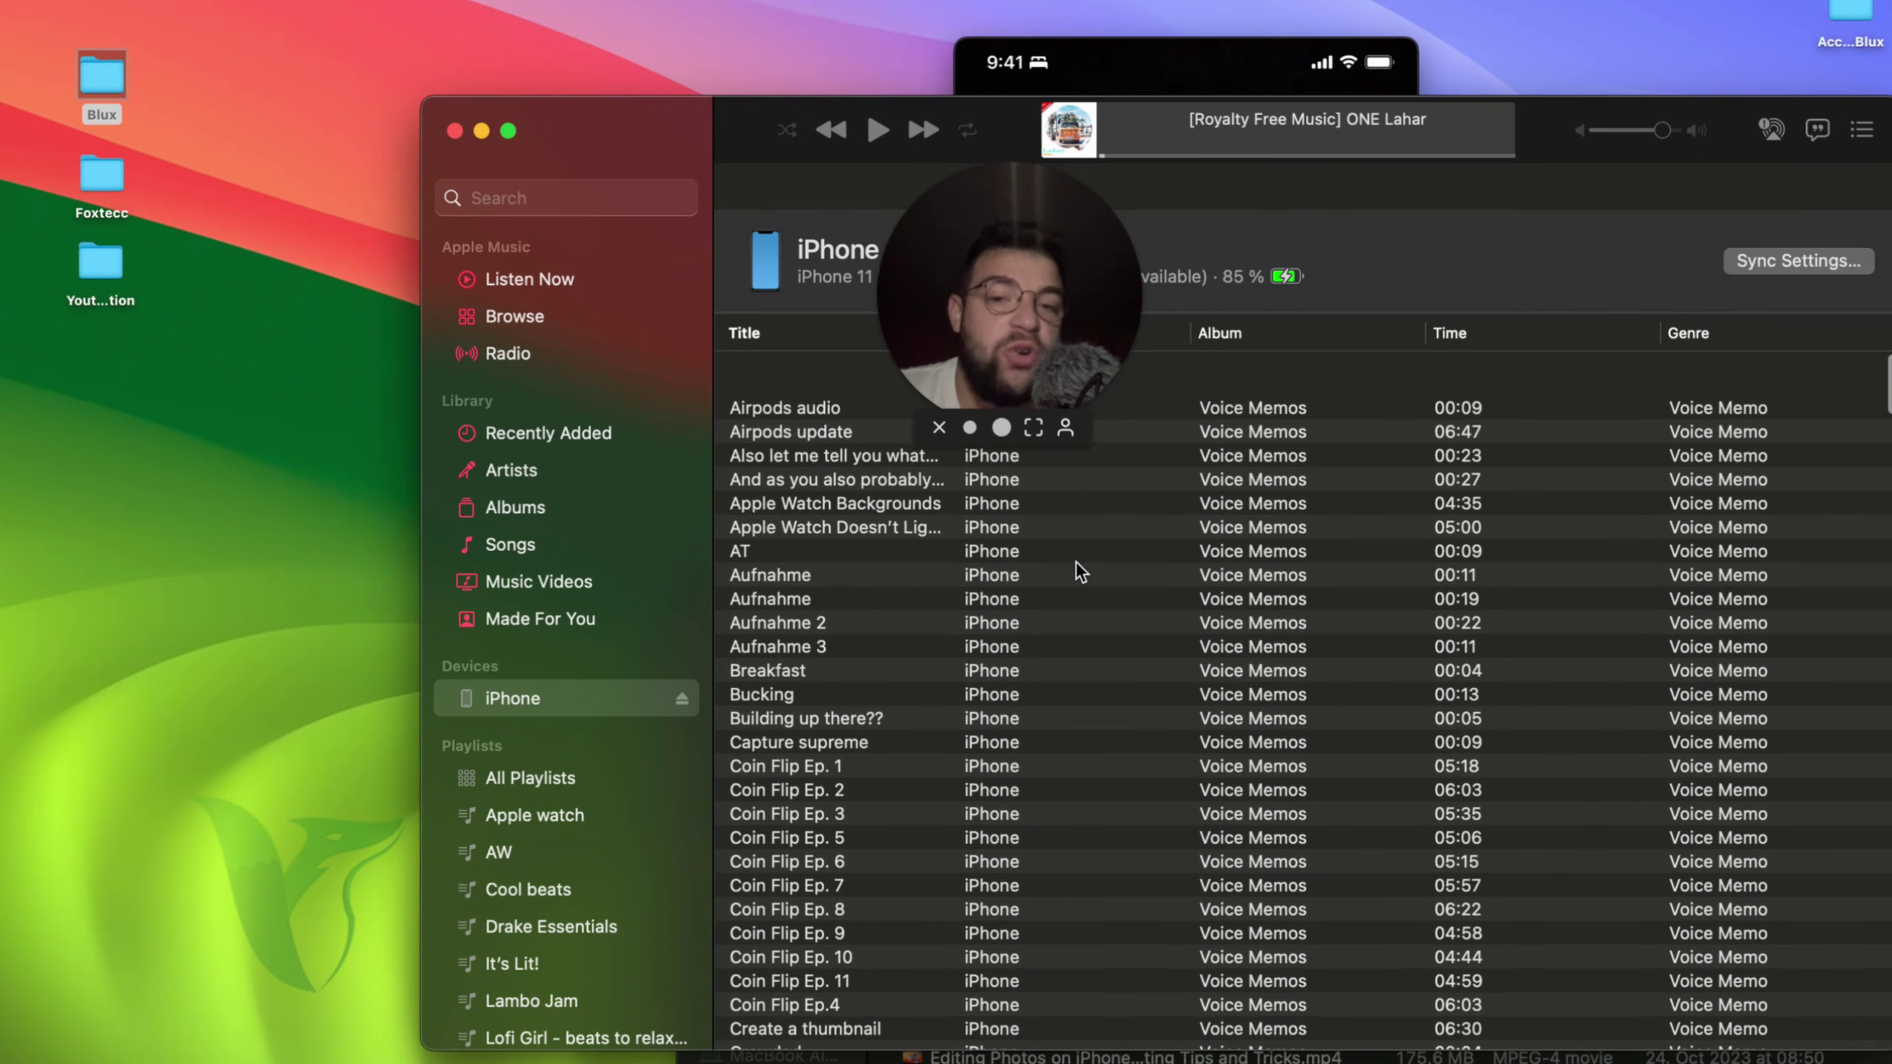
scroll(1237, 600, down, 10)
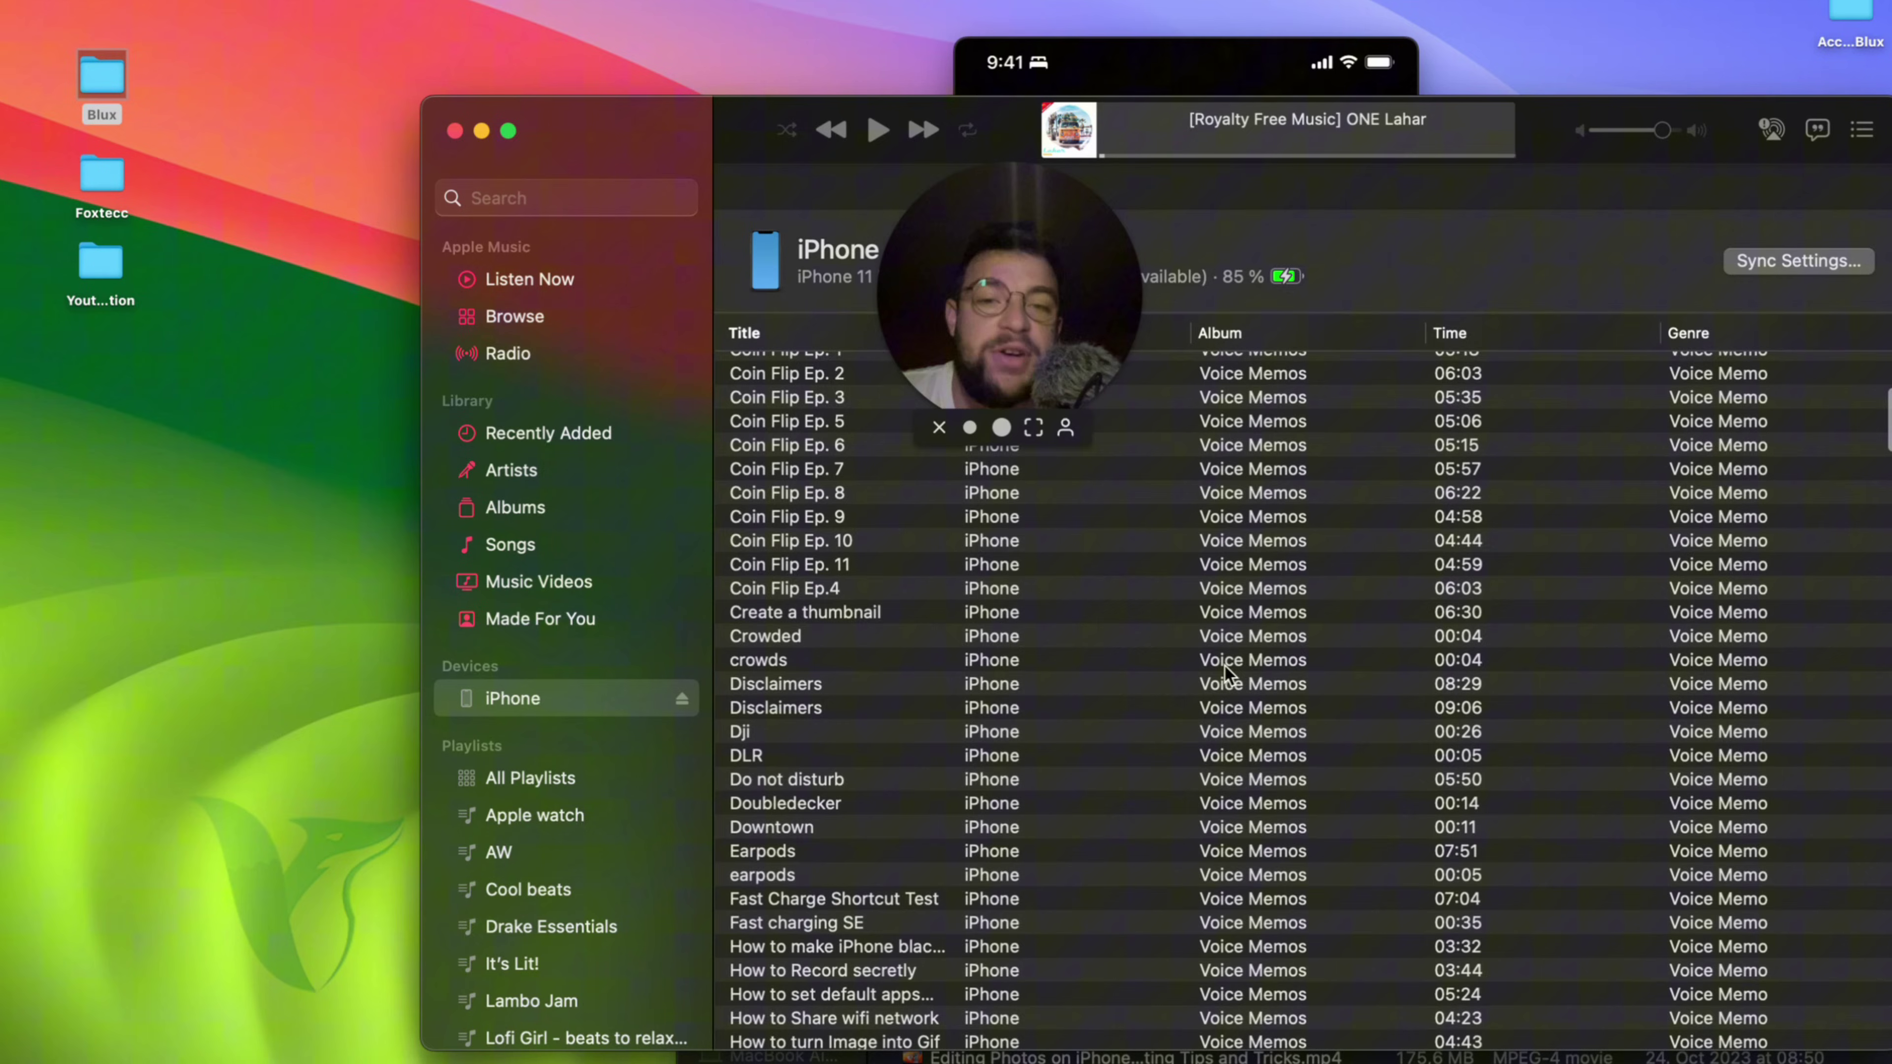
drag(1044, 325, 342, 487)
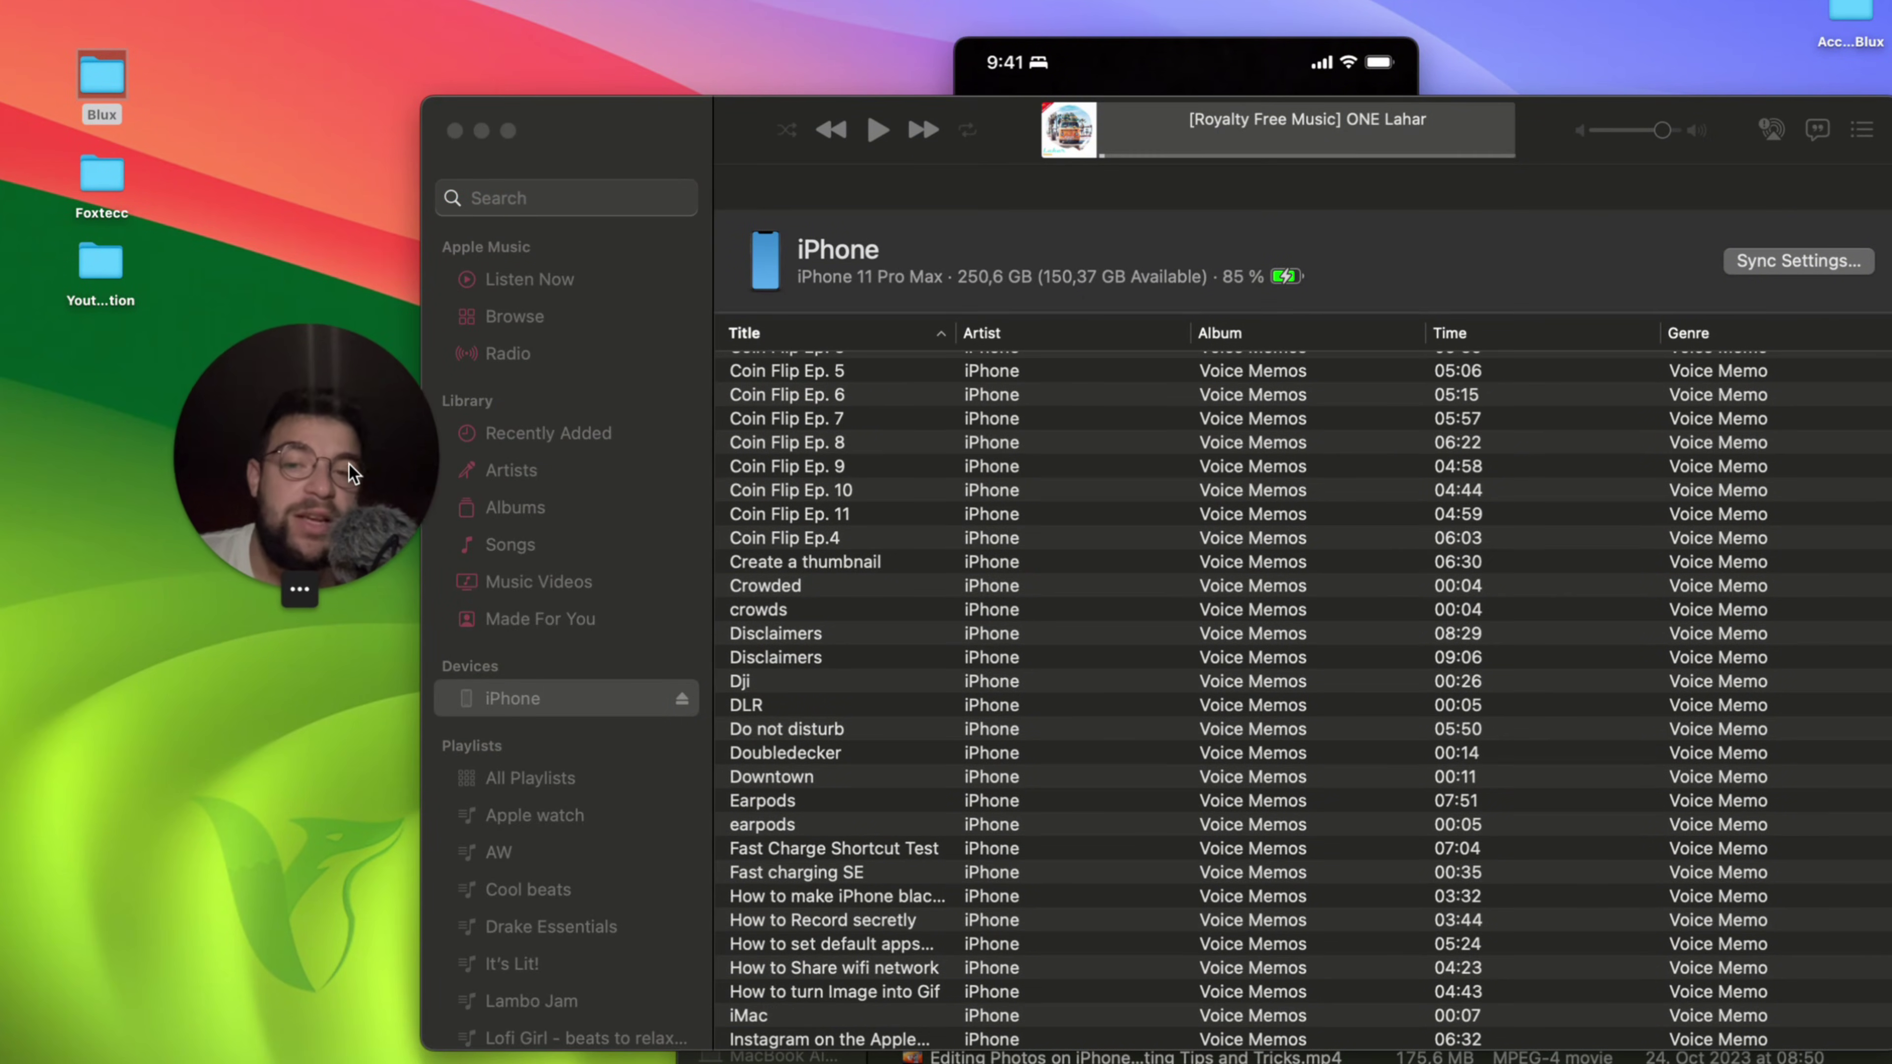
drag(667, 161, 1043, 155)
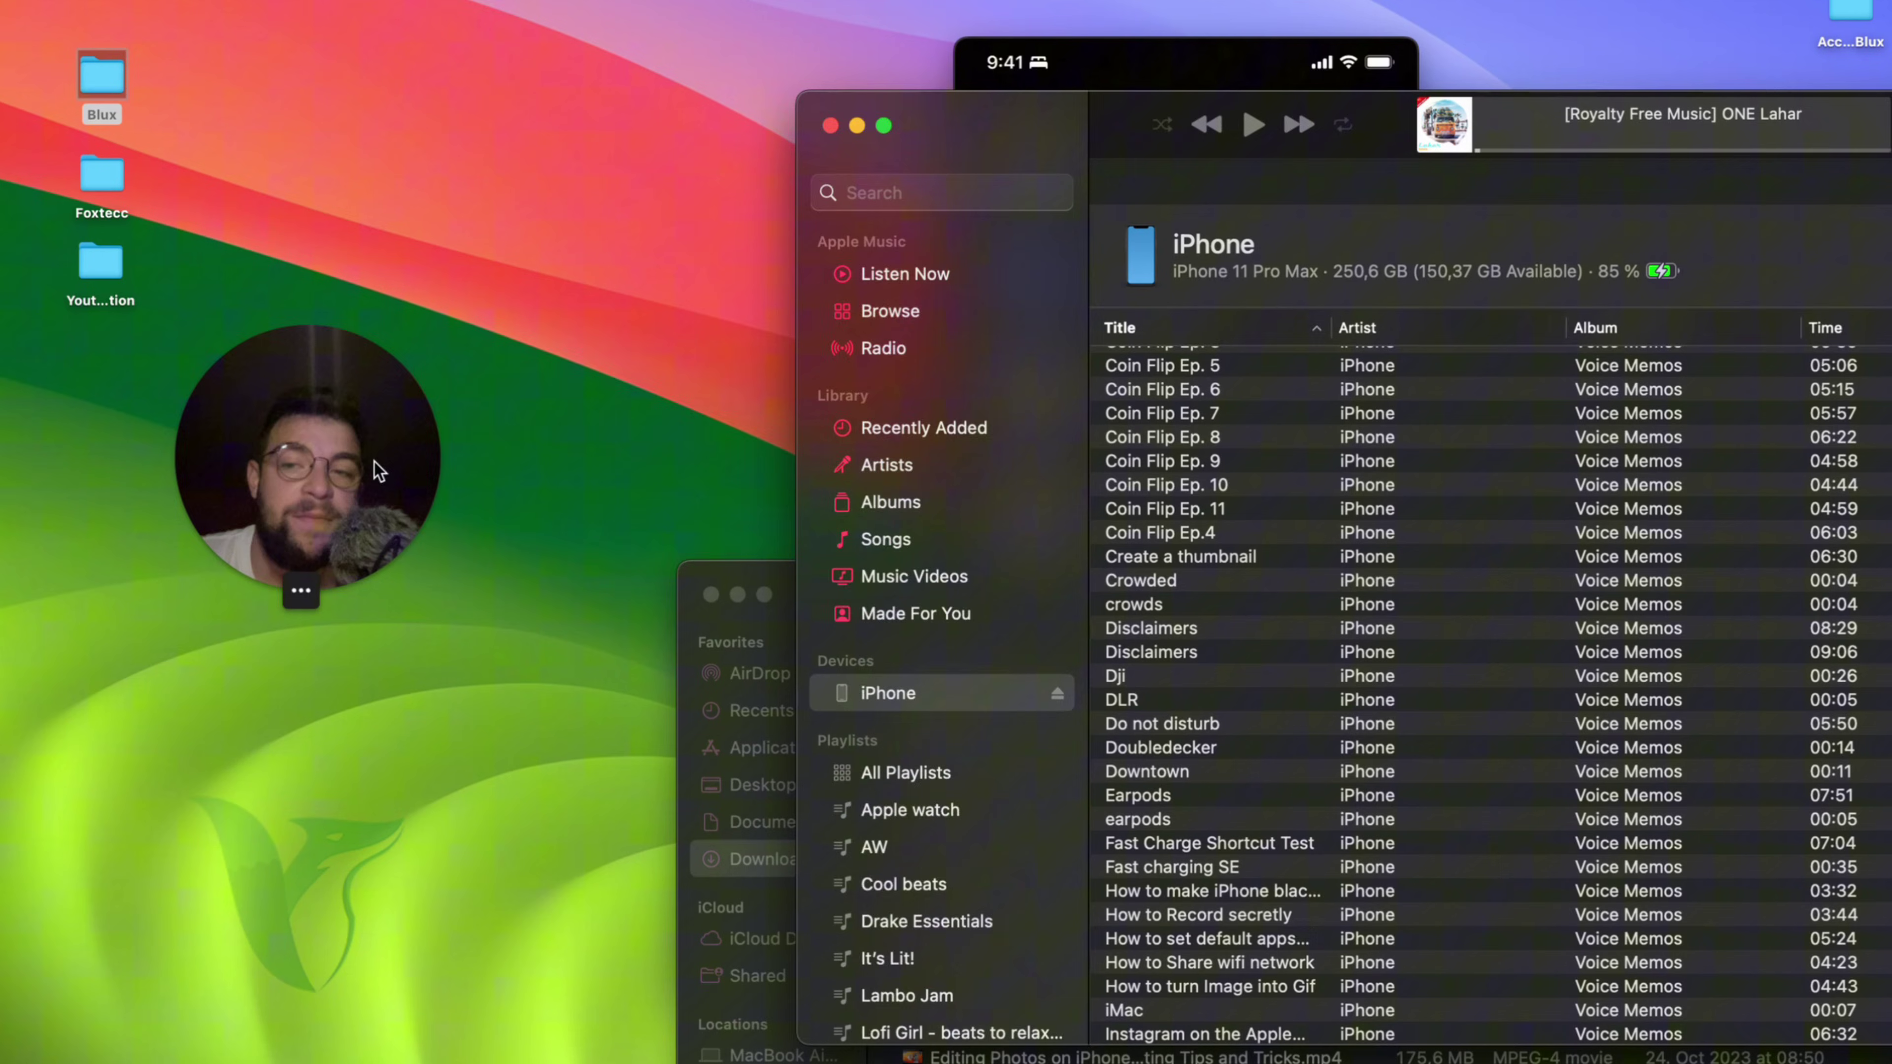
drag(375, 471, 682, 462)
scroll(1499, 775, down, 5)
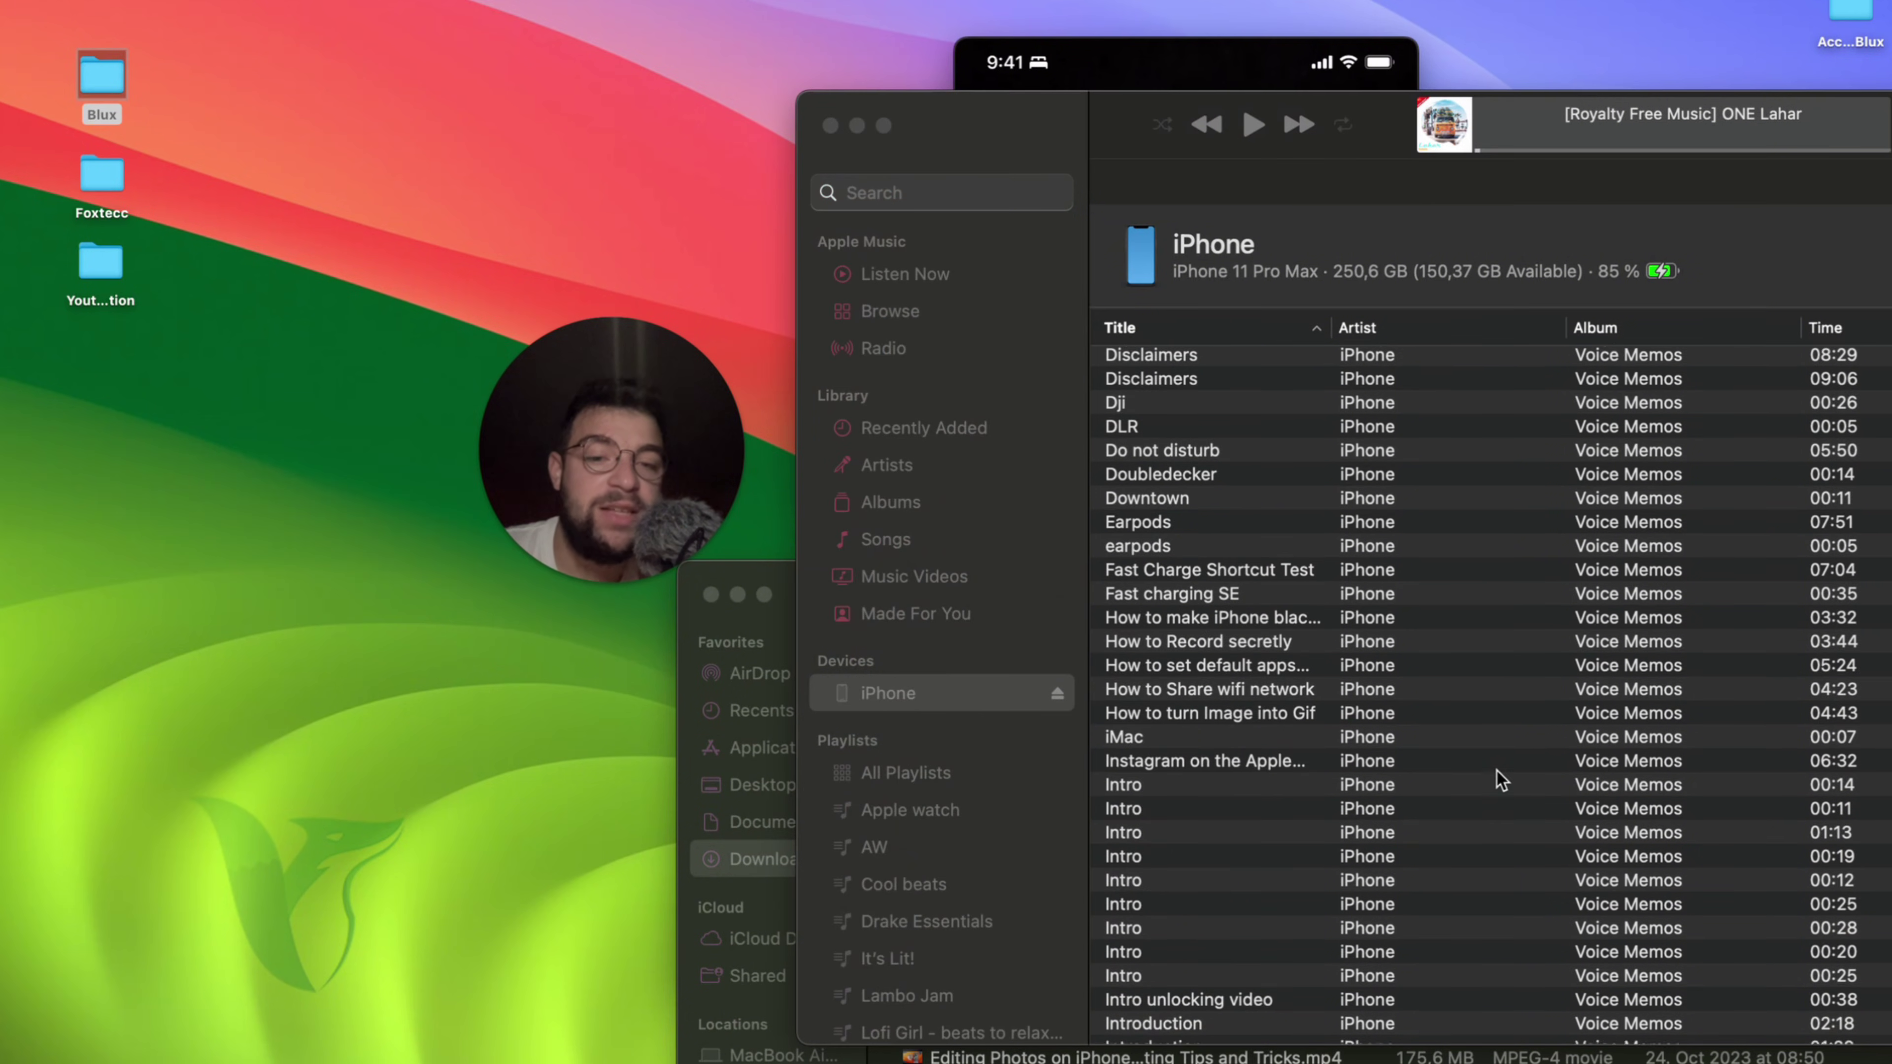
scroll(1499, 779, down, 3)
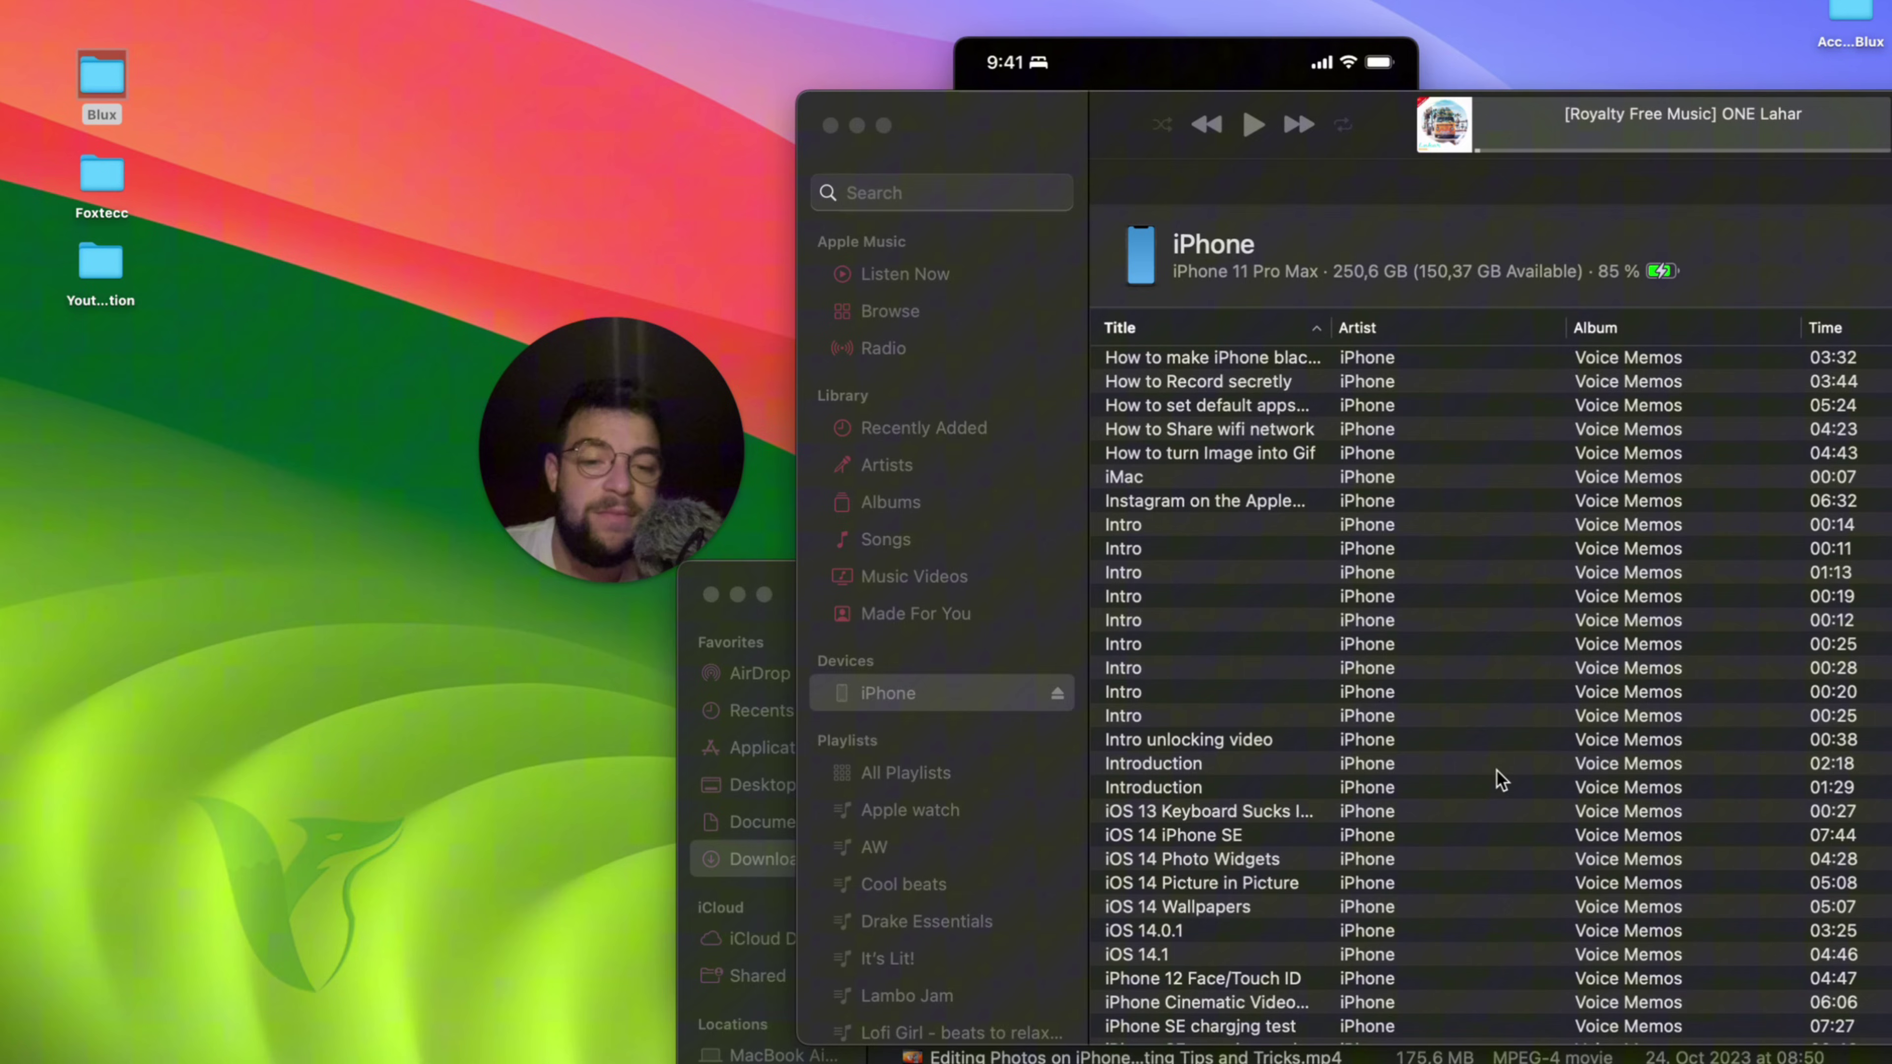
click(1140, 51)
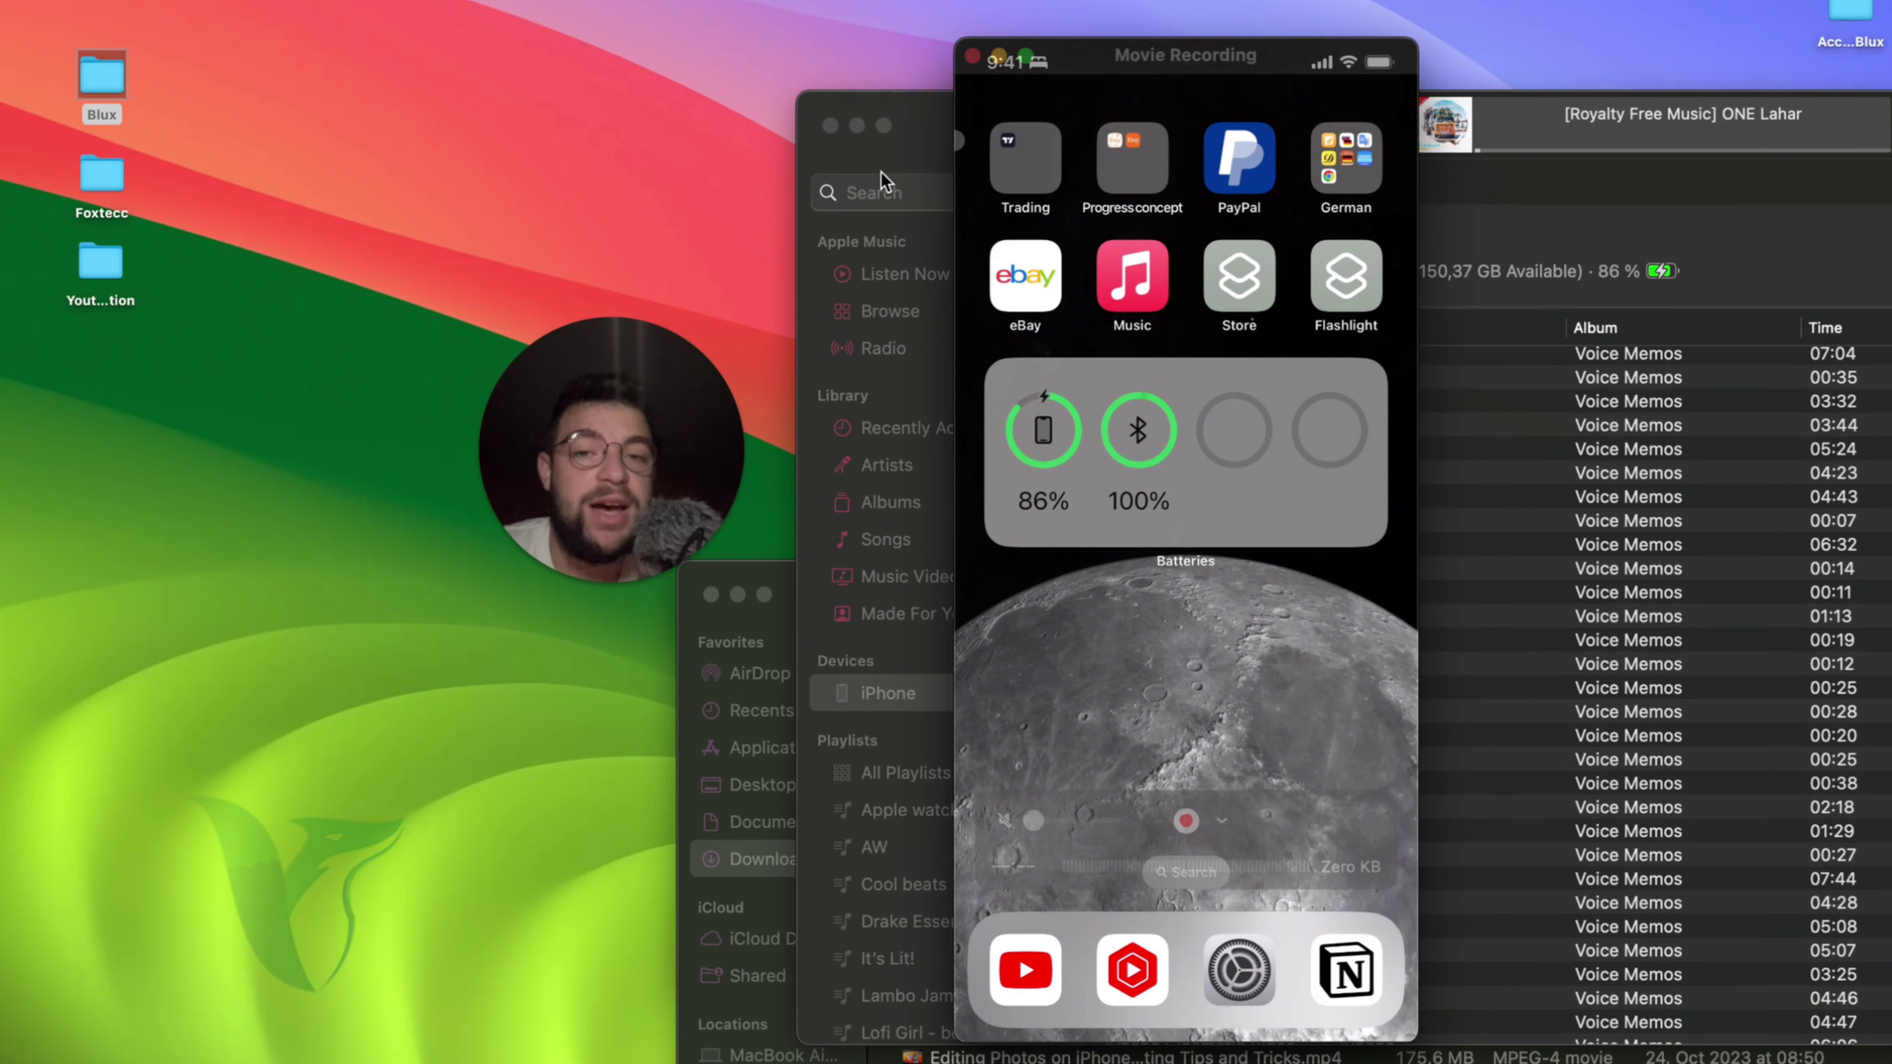
Minimize the Music and Finder windows and bring up Safari's Dock menu of open windows
click(858, 127)
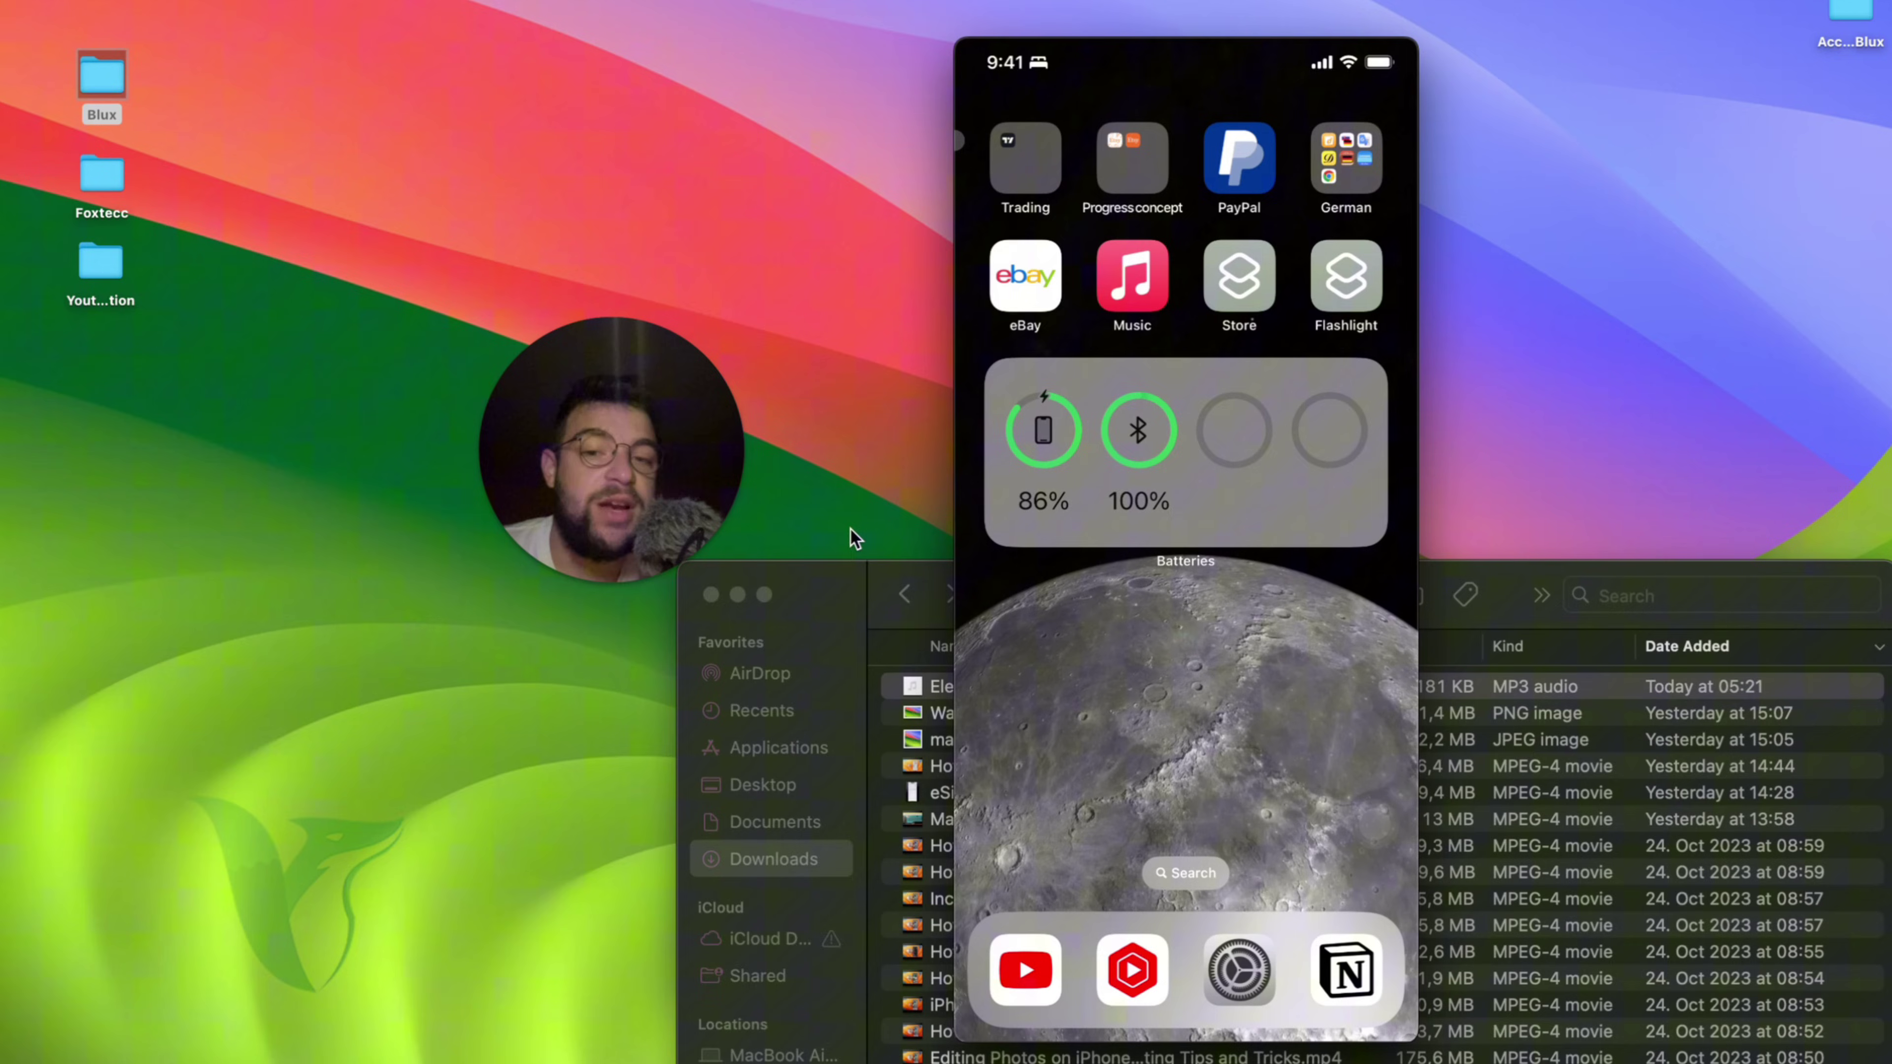
click(737, 595)
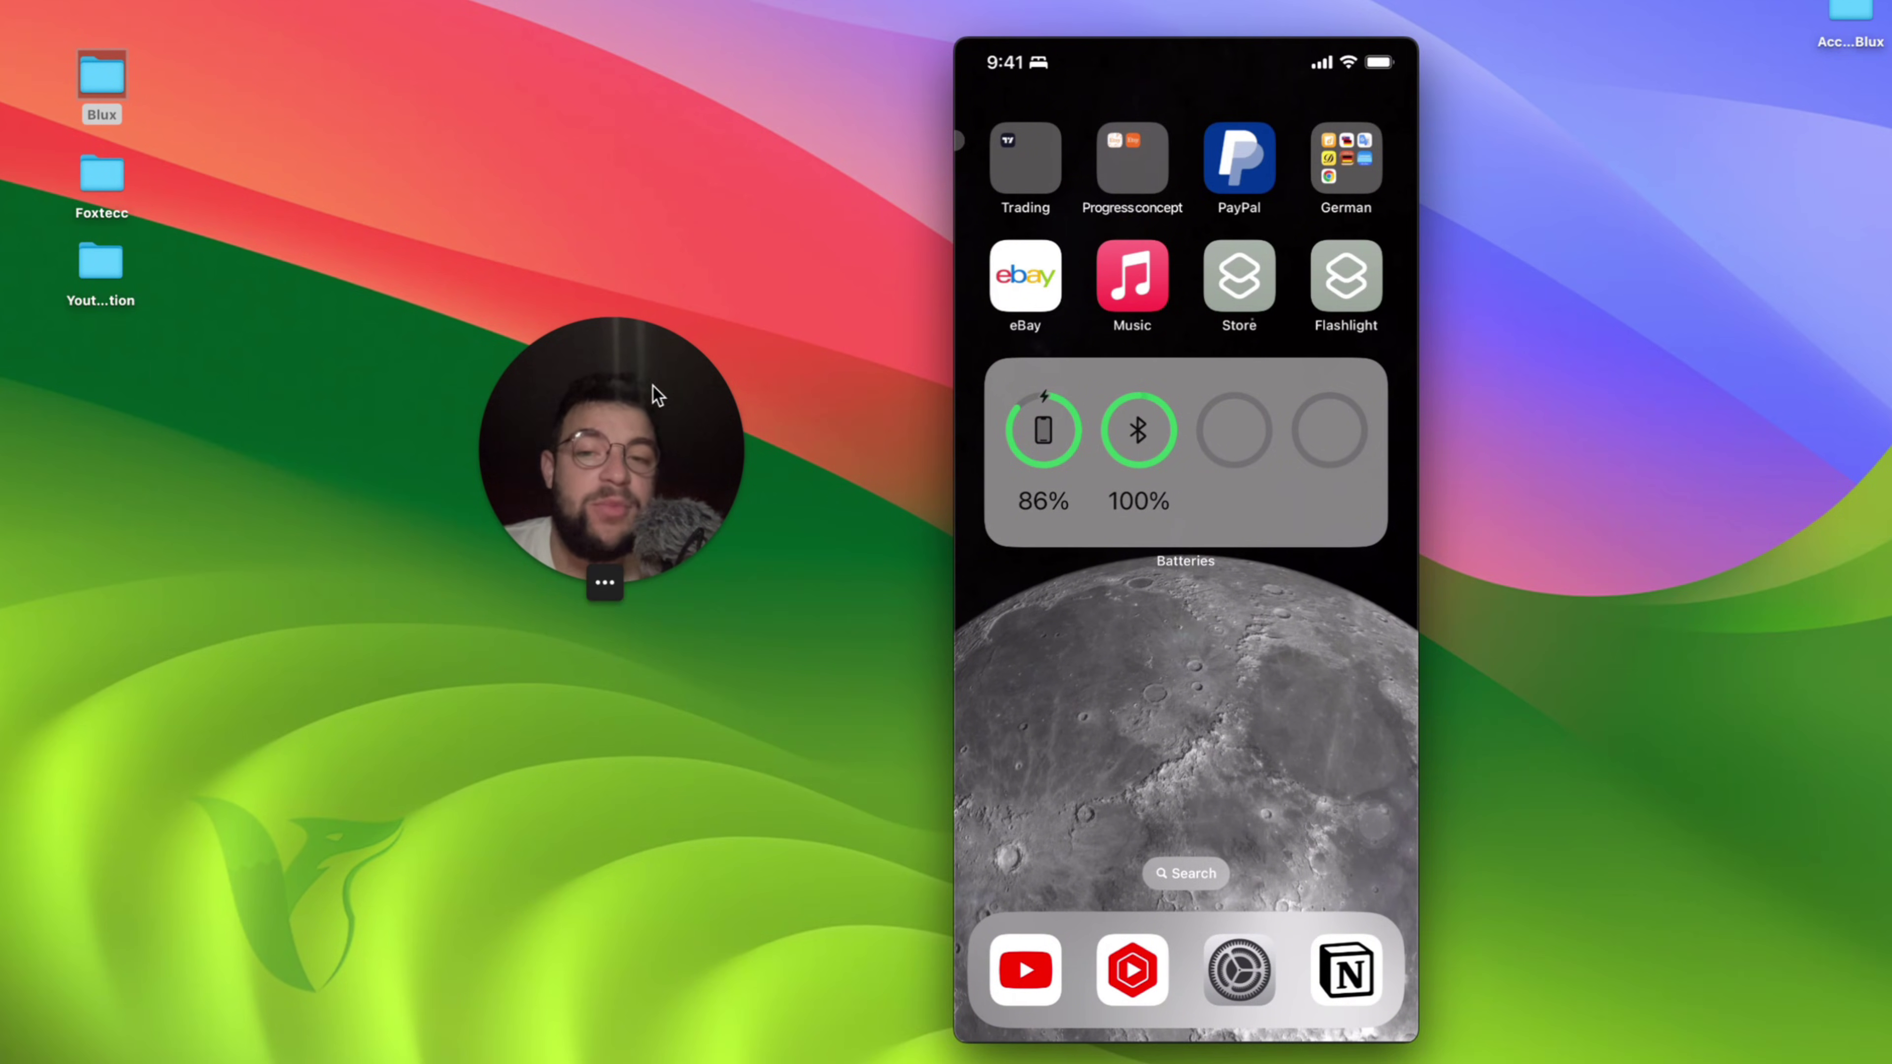
drag(640, 391, 683, 371)
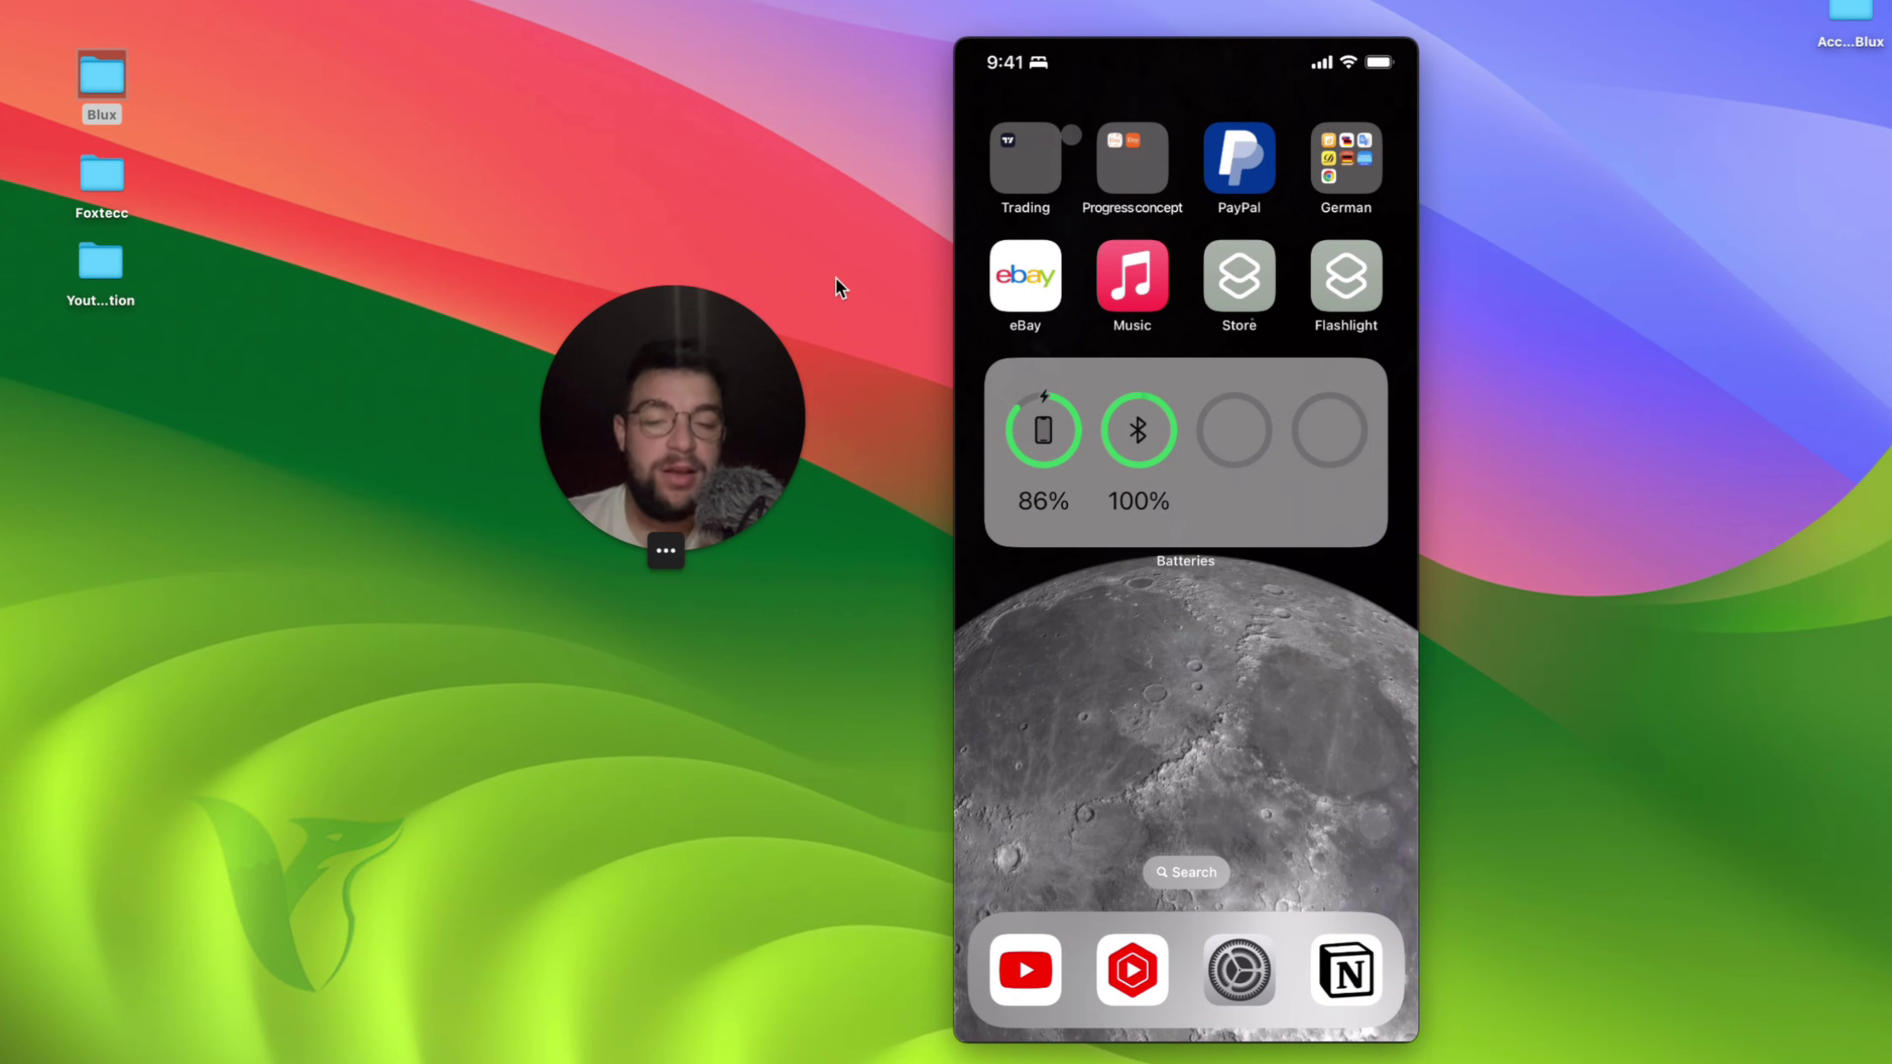
mouse_move(657, 1057)
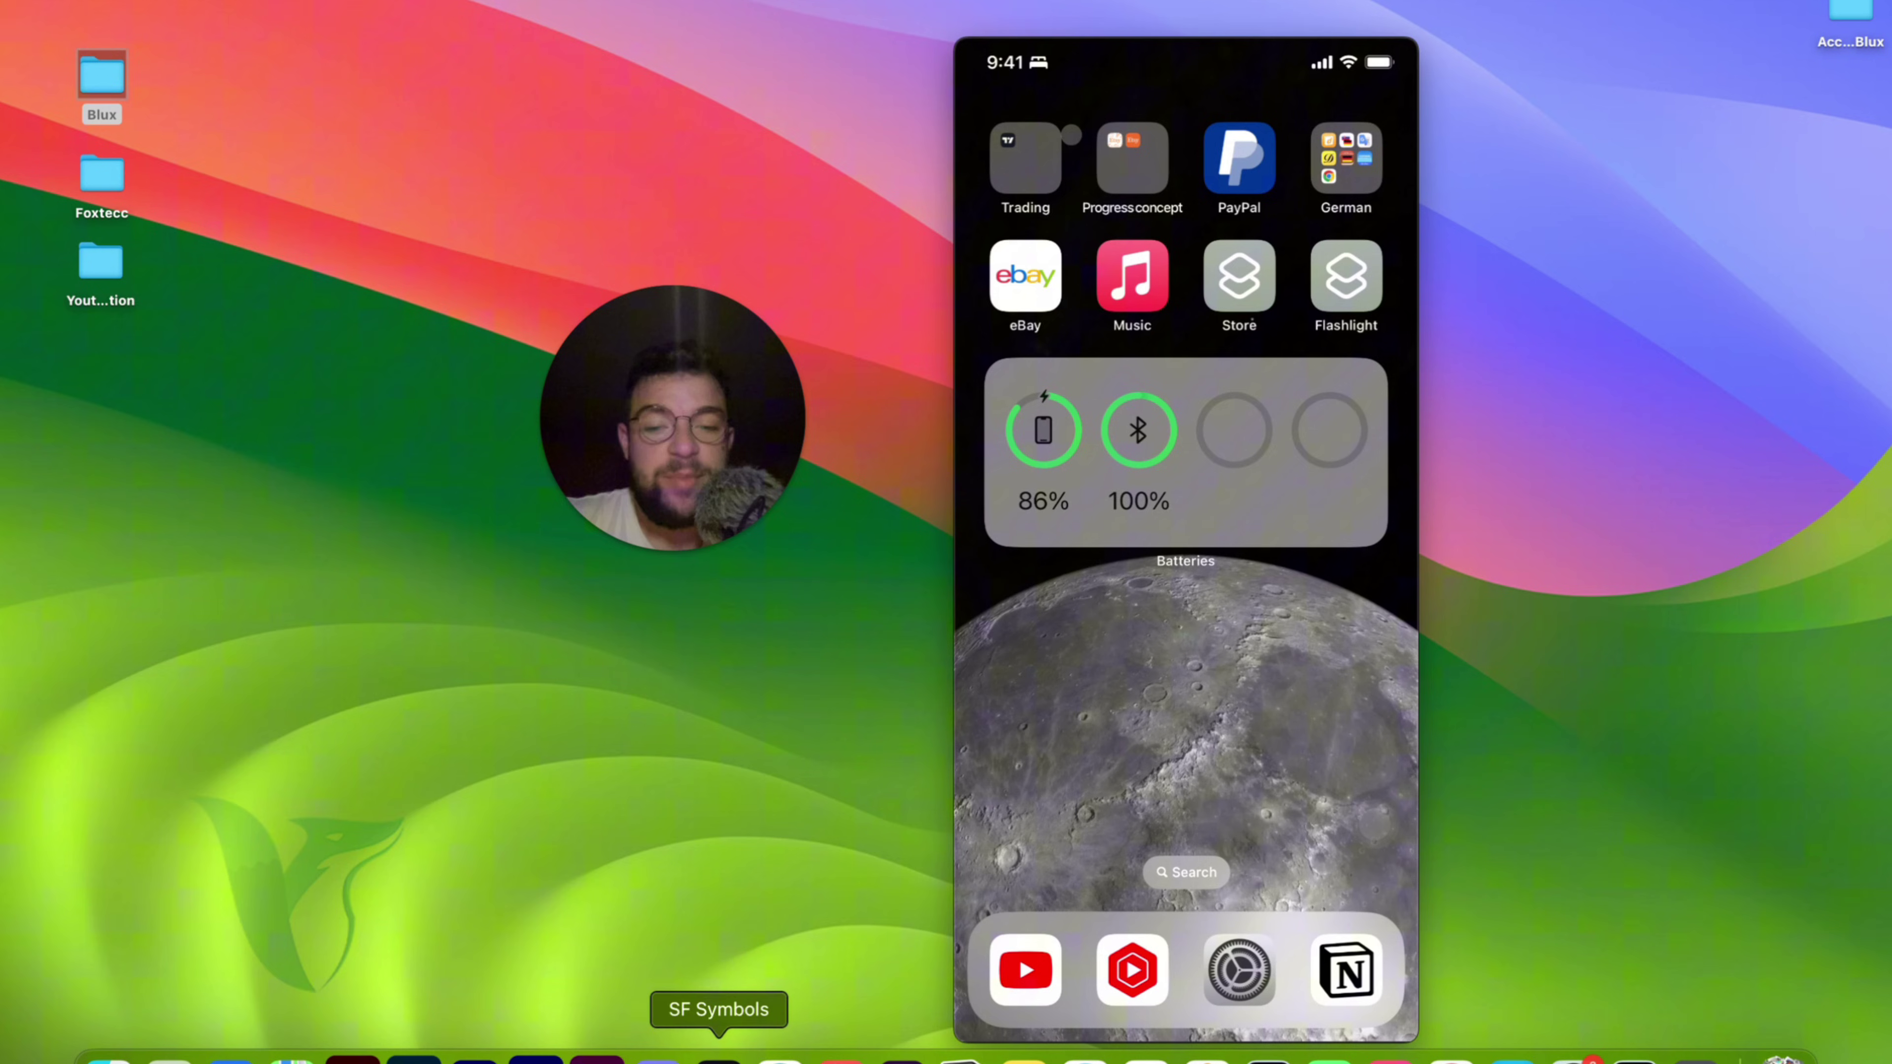
right_click(779, 1057)
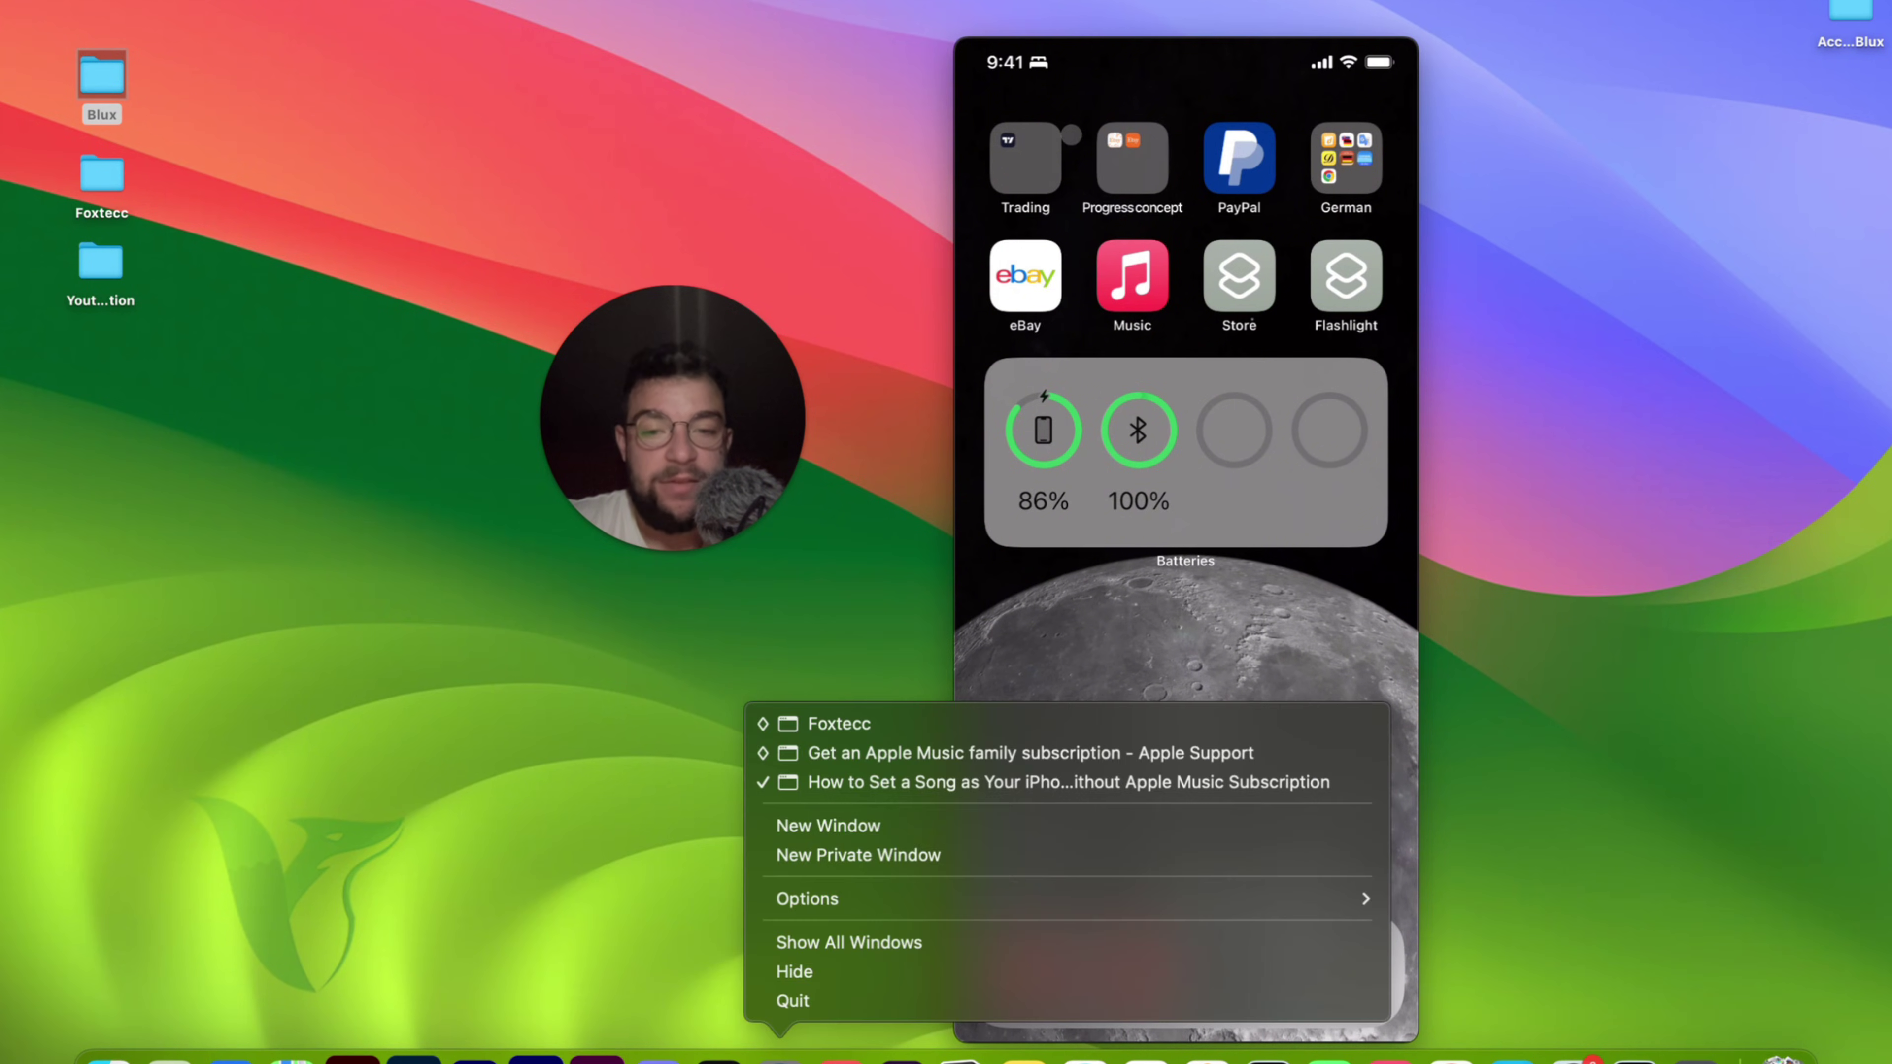
Switch to the Foxtecc community window in Safari and shift it to the right
click(747, 568)
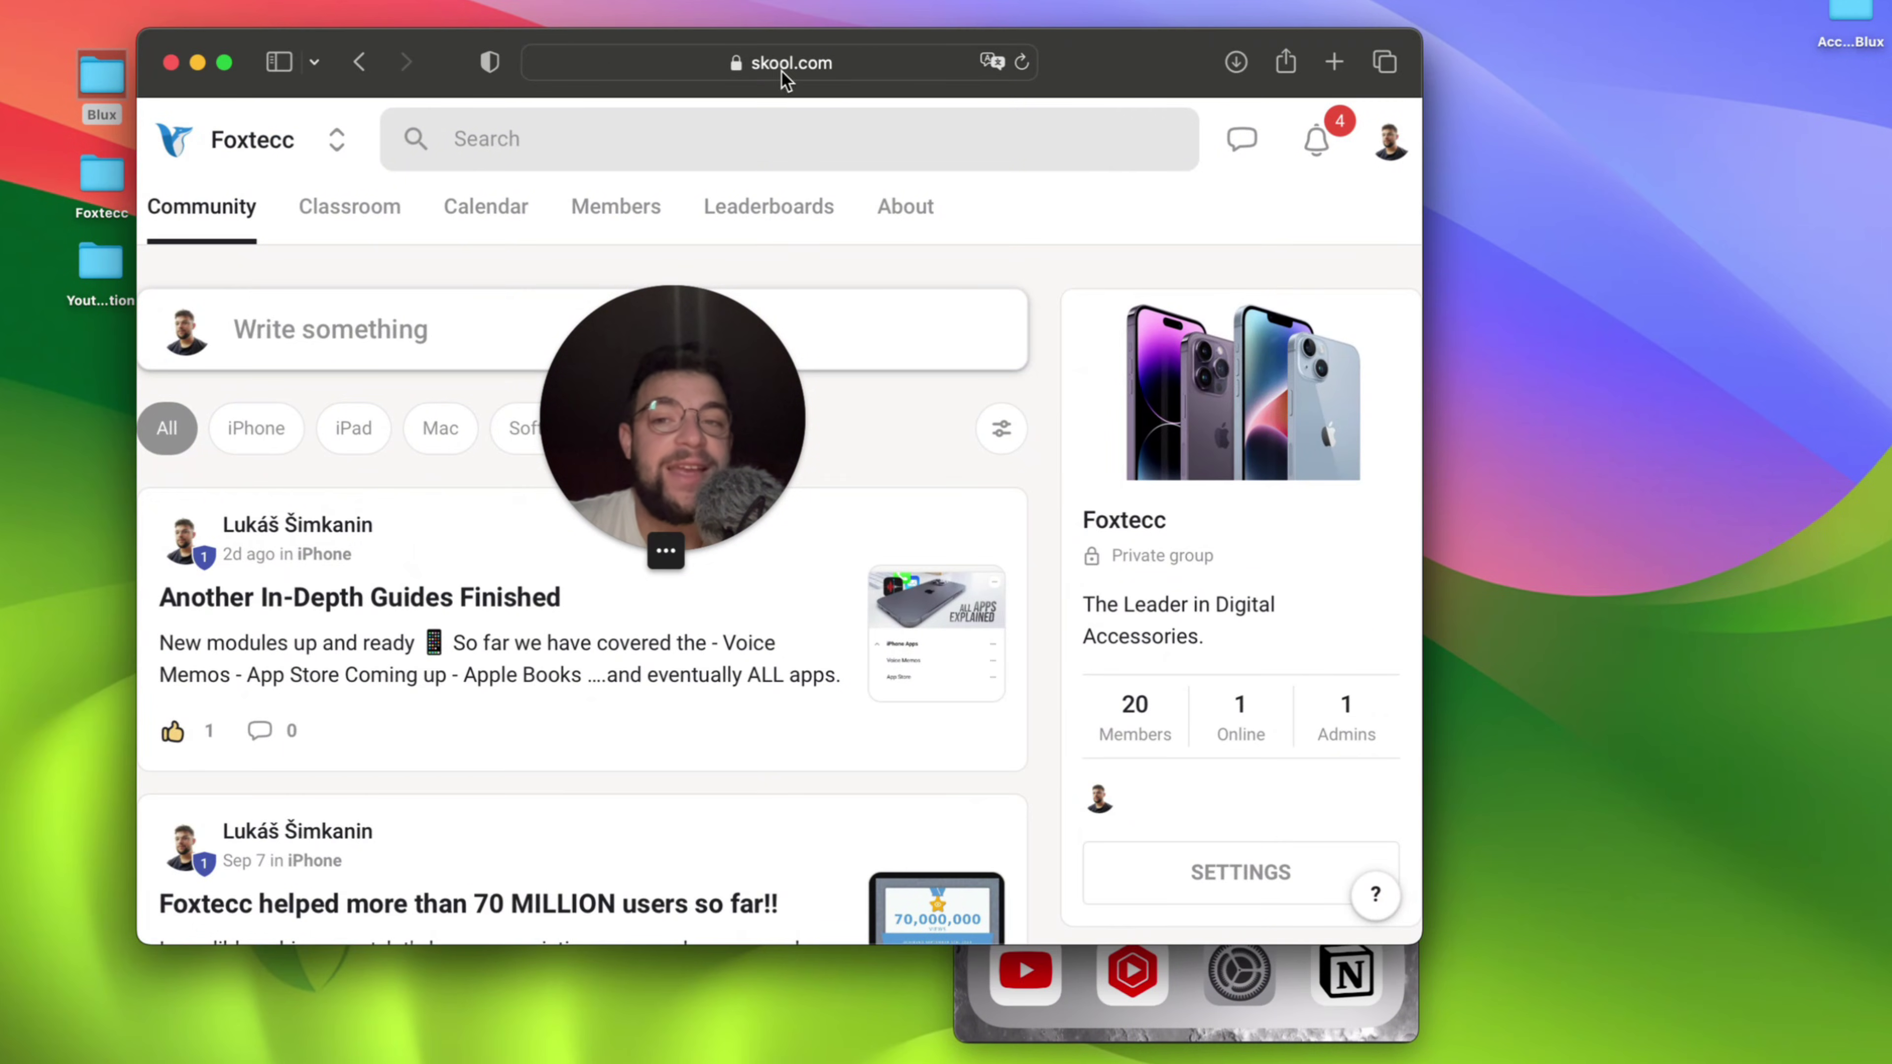
drag(1098, 50, 1281, 48)
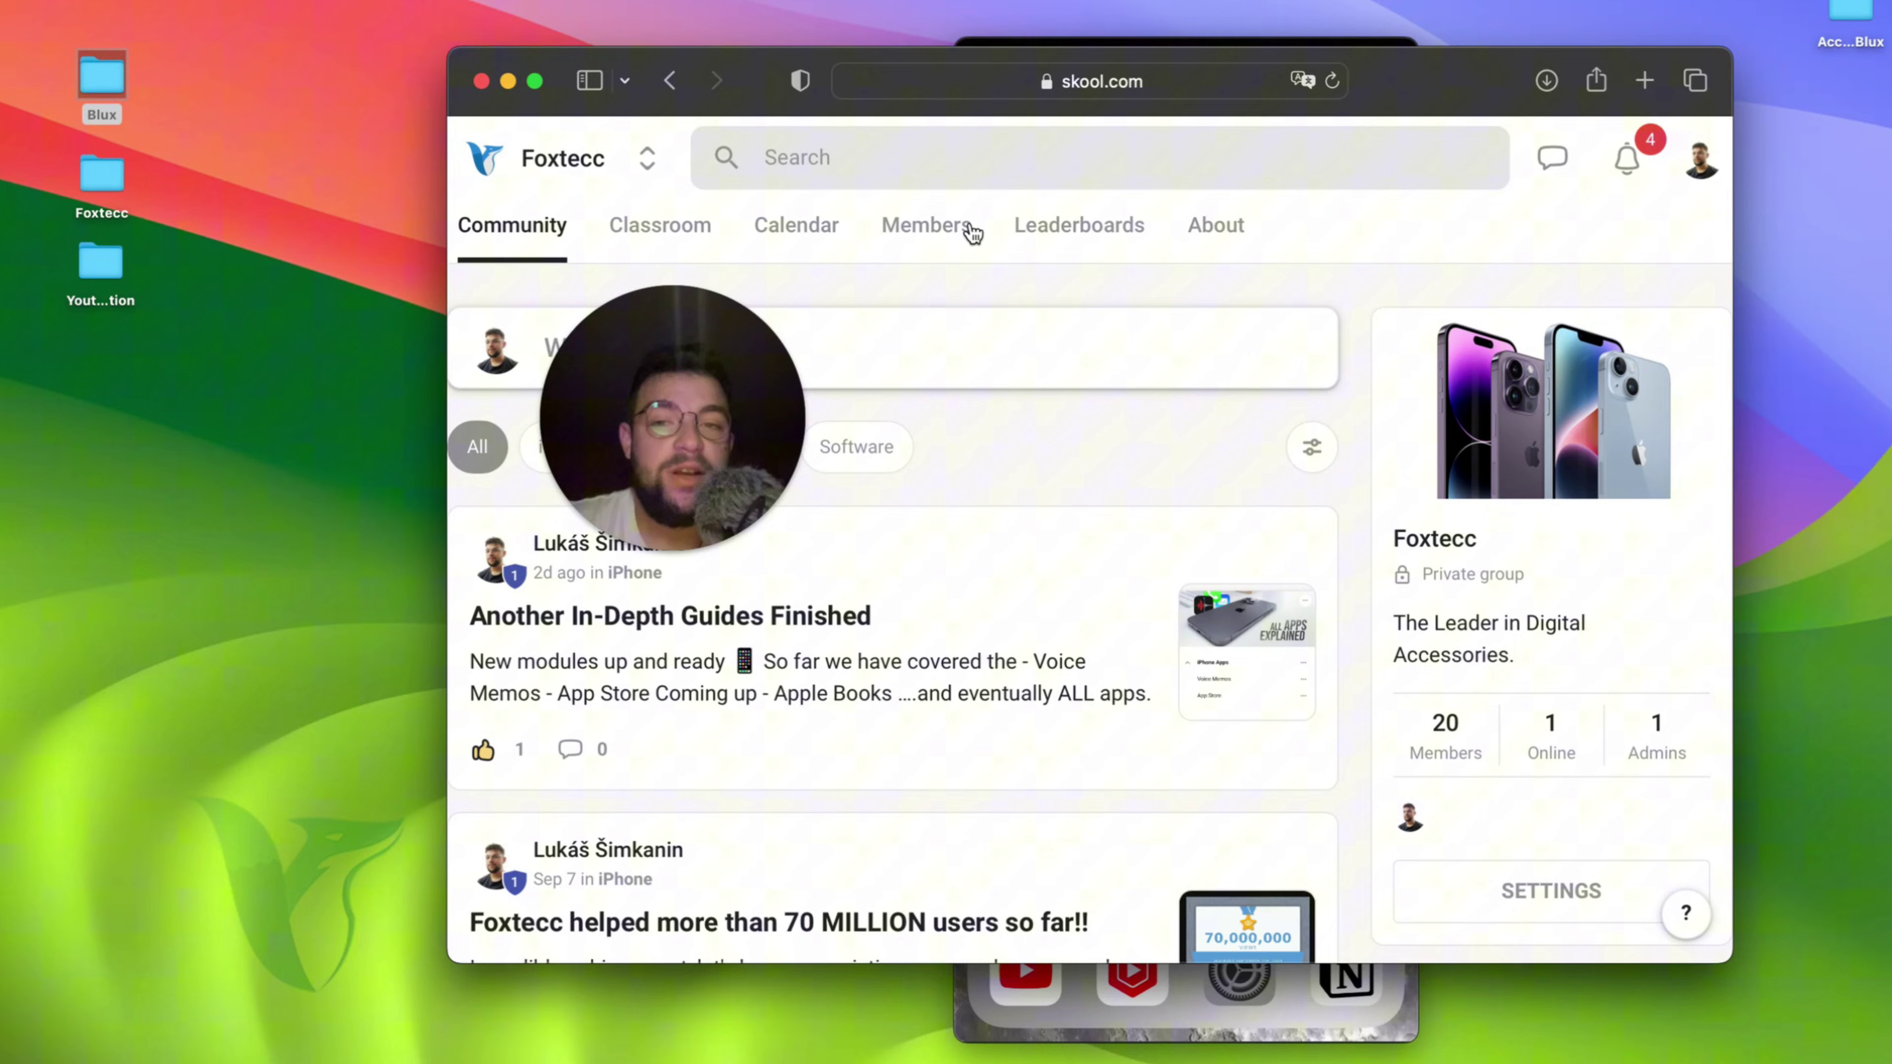
drag(678, 406, 268, 410)
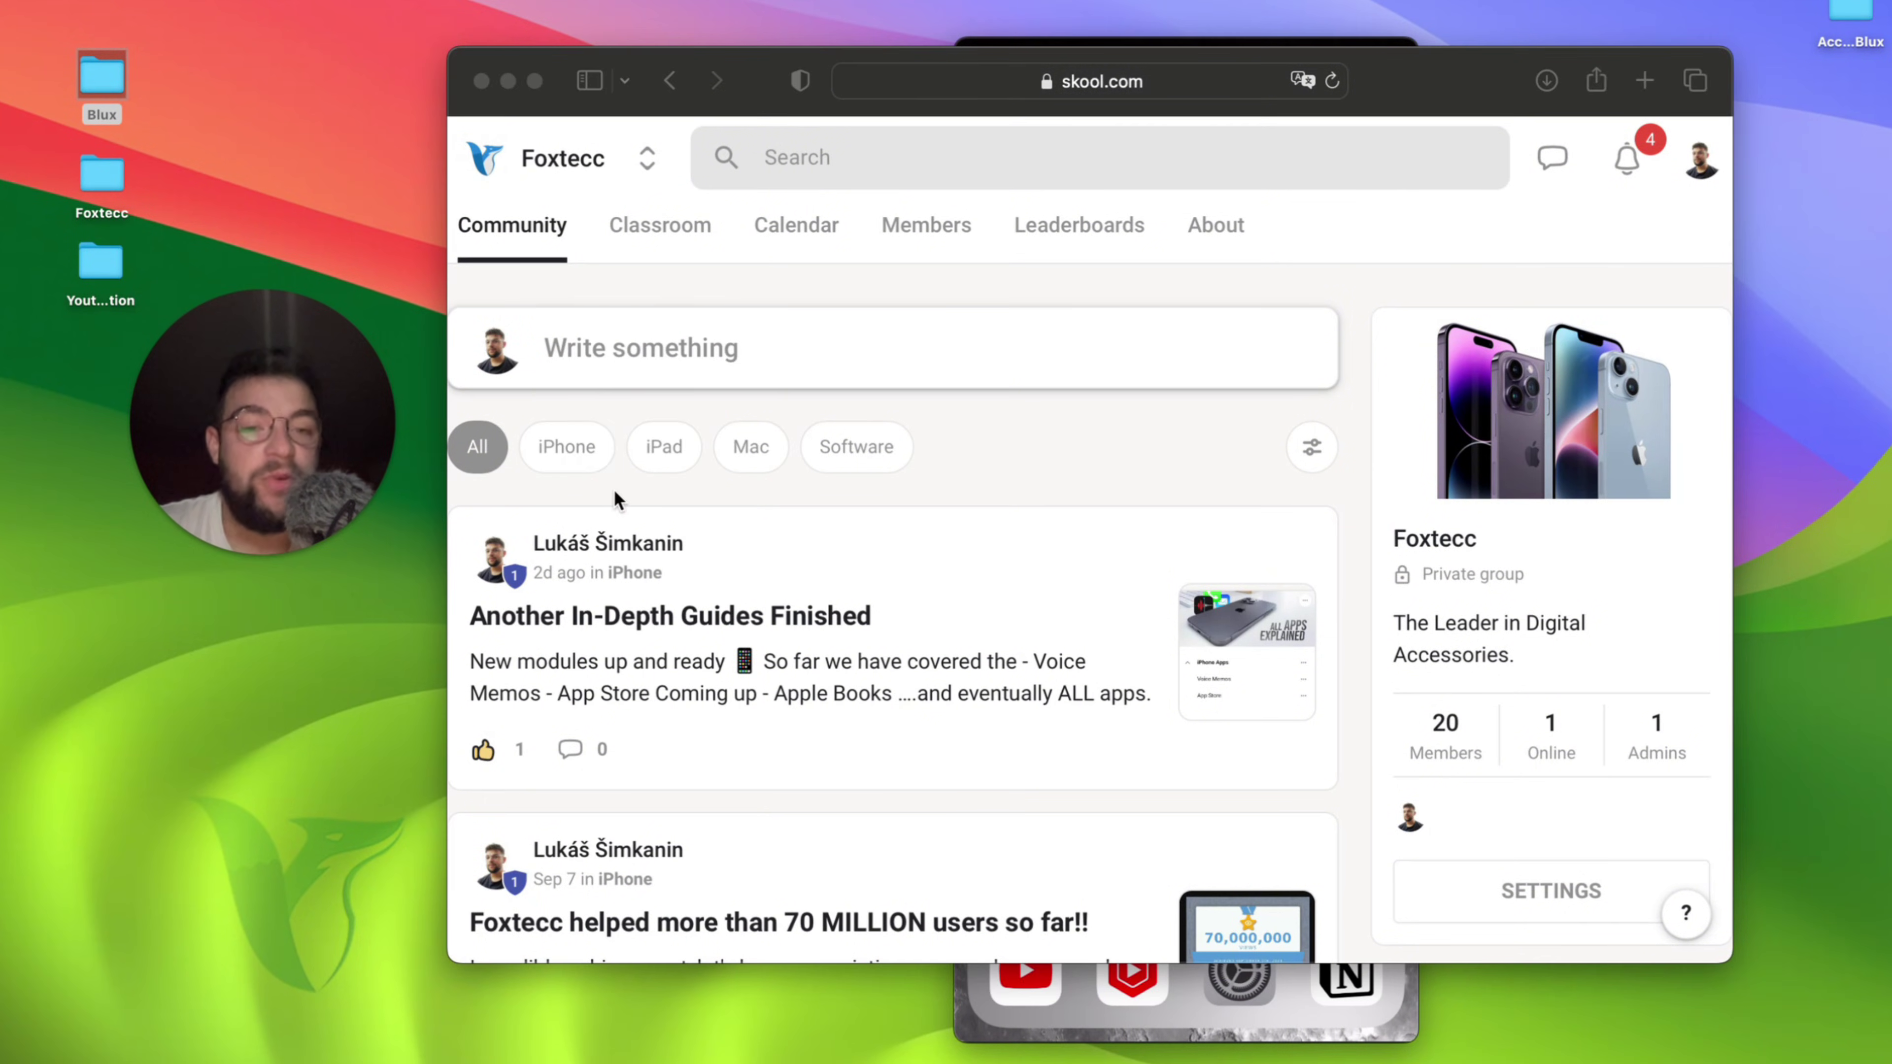
scroll(1035, 641, down, 3)
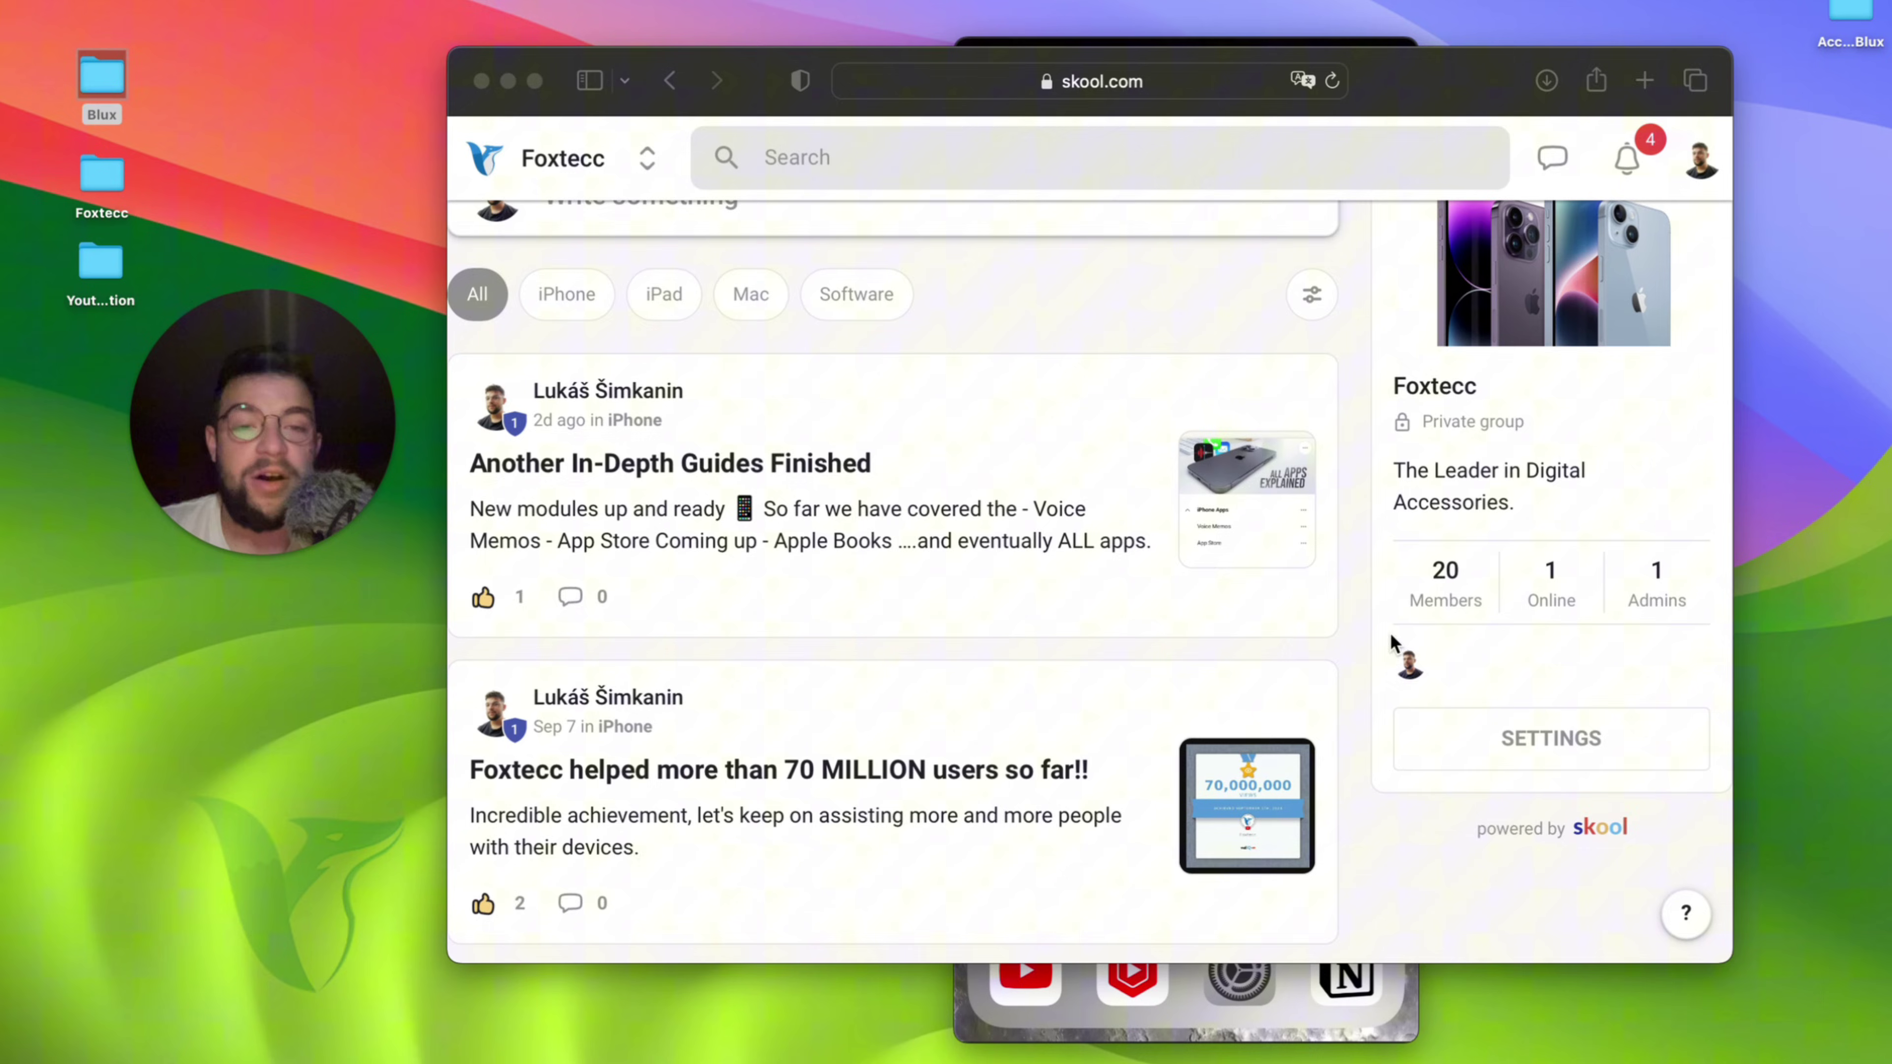
scroll(1132, 566, up, 2)
scroll(1131, 556, up, 2)
Open the App Store lesson of the iPhone Apps Explained course in Classroom
click(673, 231)
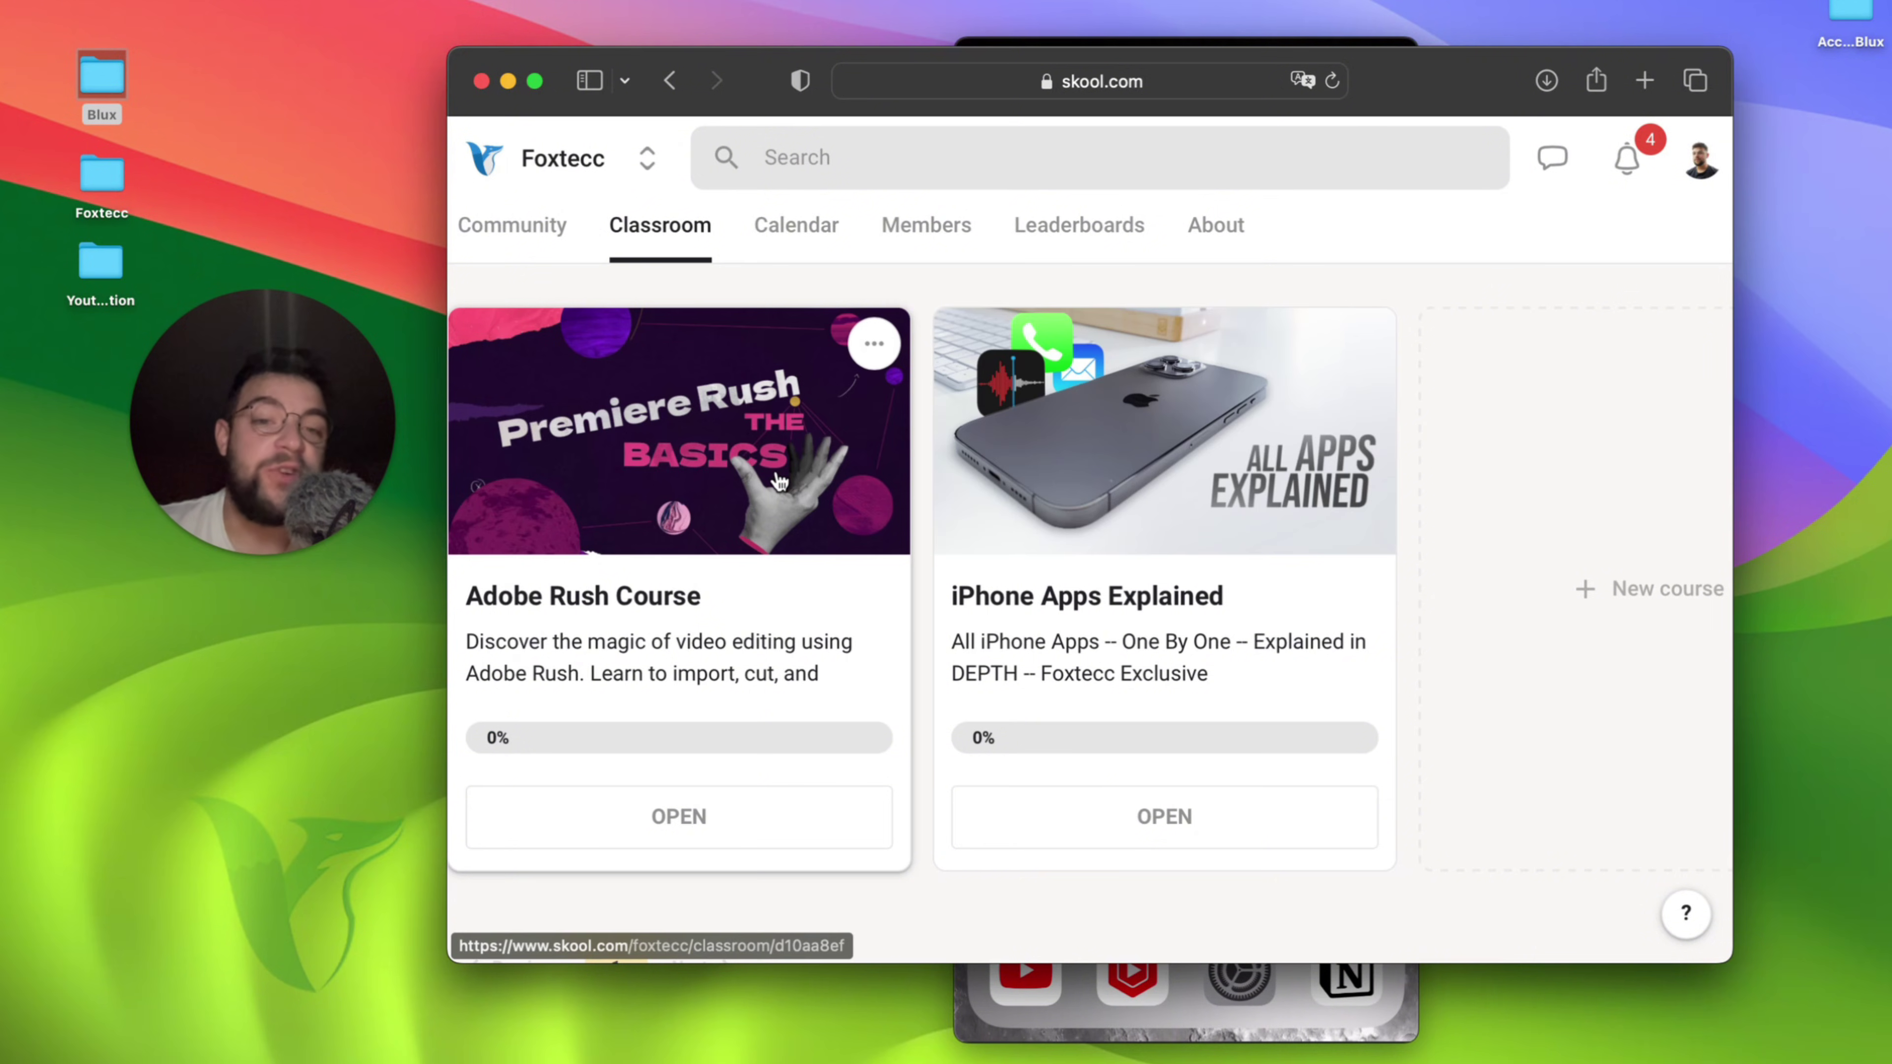
click(1177, 456)
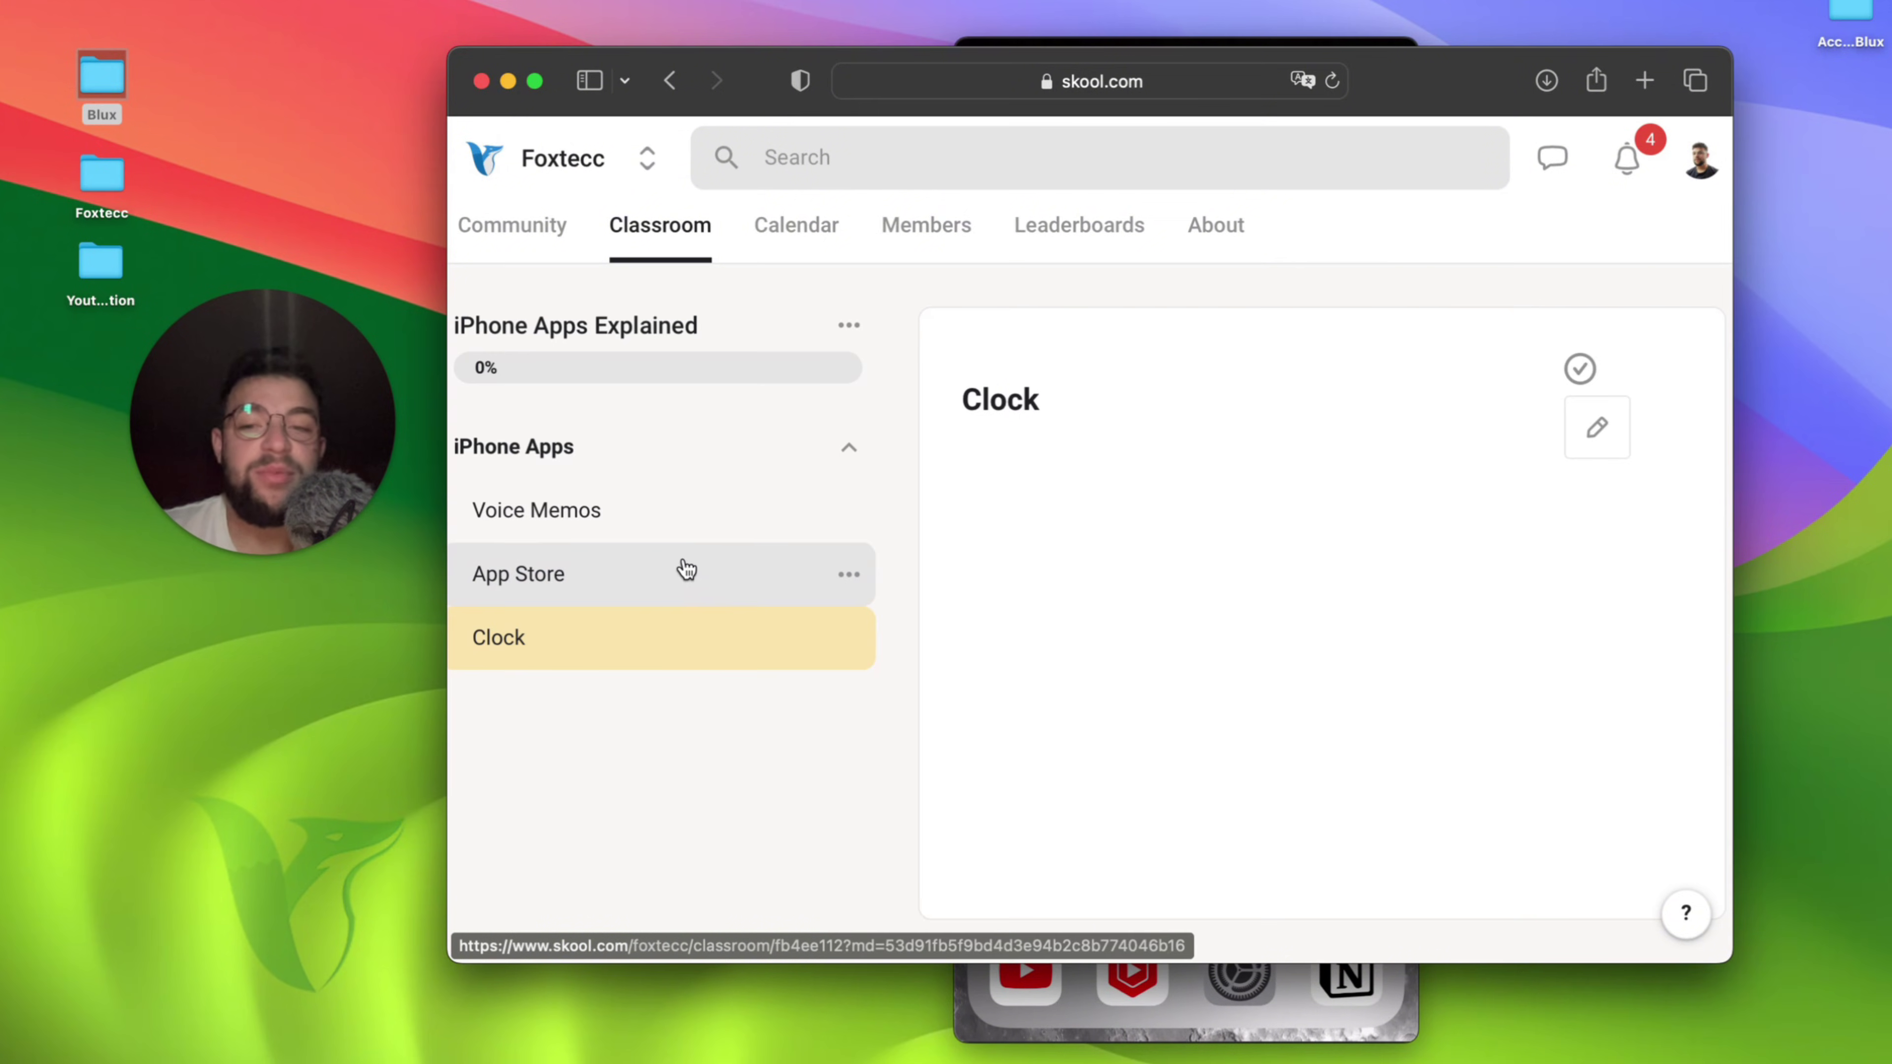
click(710, 575)
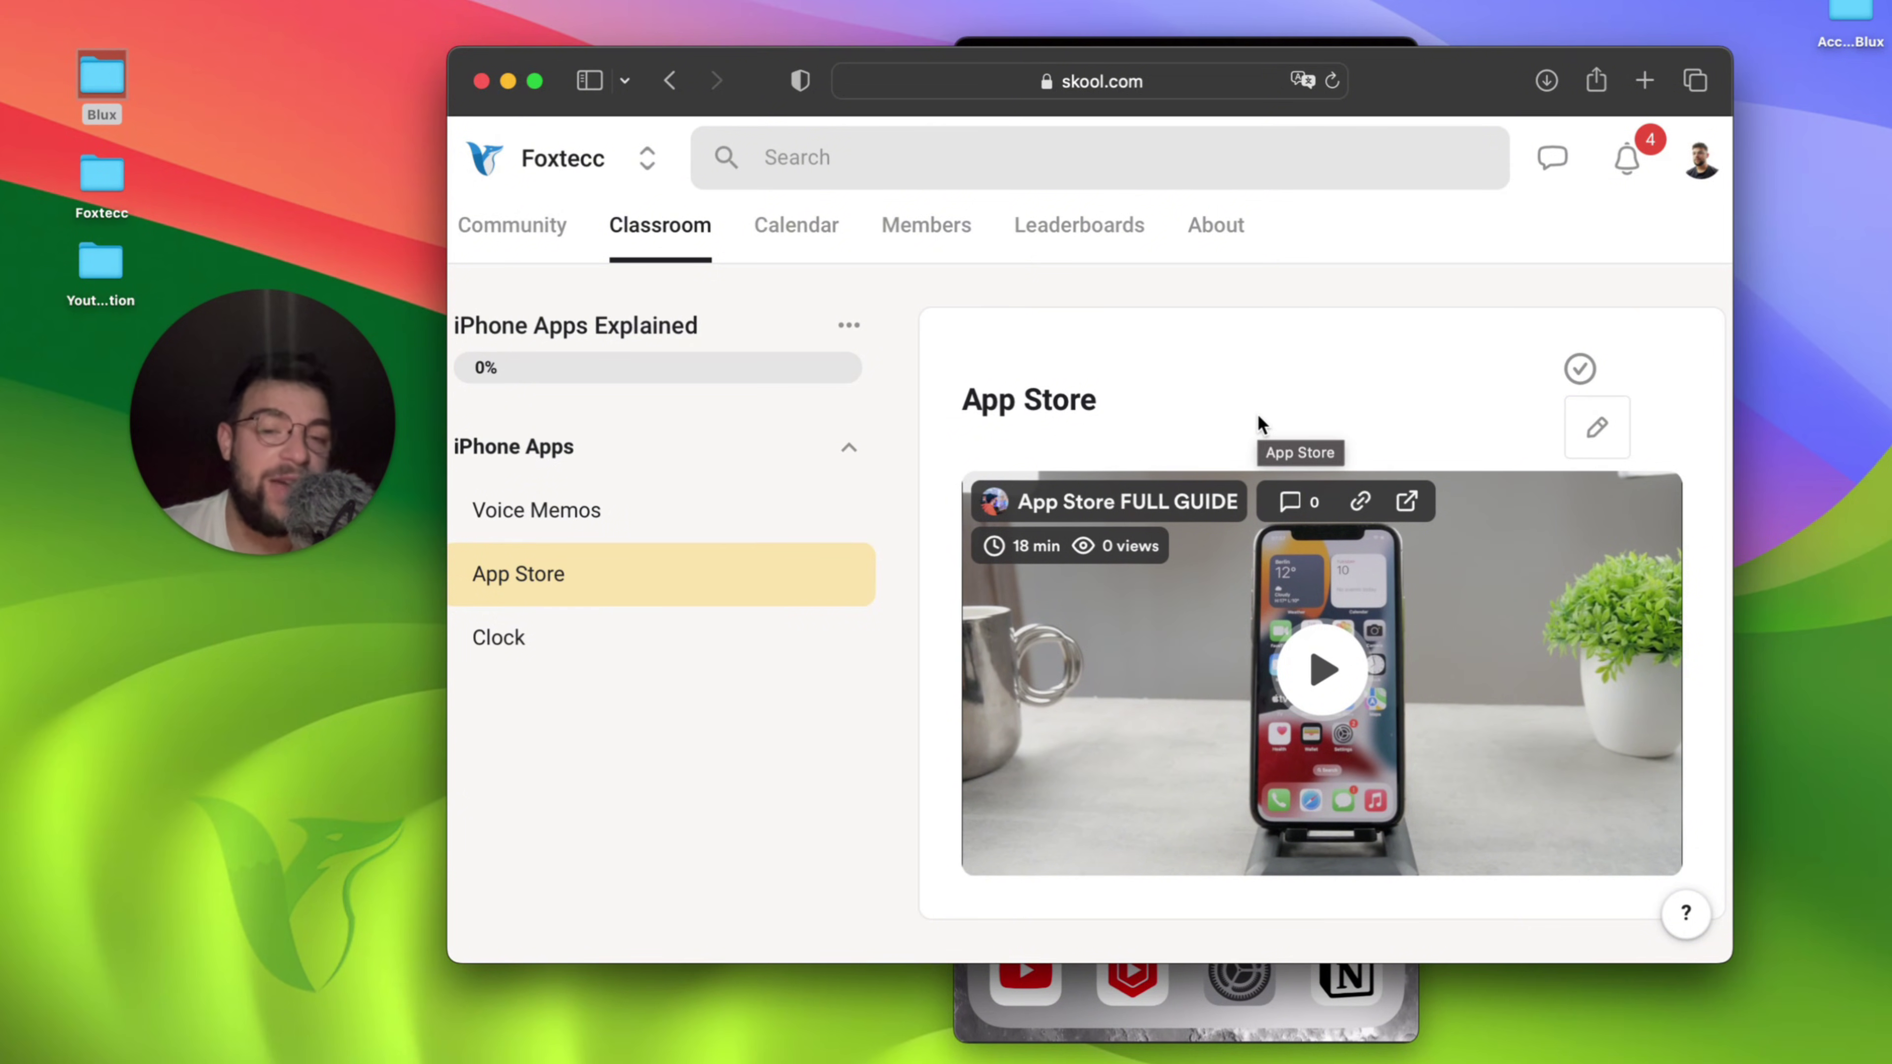
Minimize the browser so only the mirrored iPhone home screen remains on the desktop
click(509, 81)
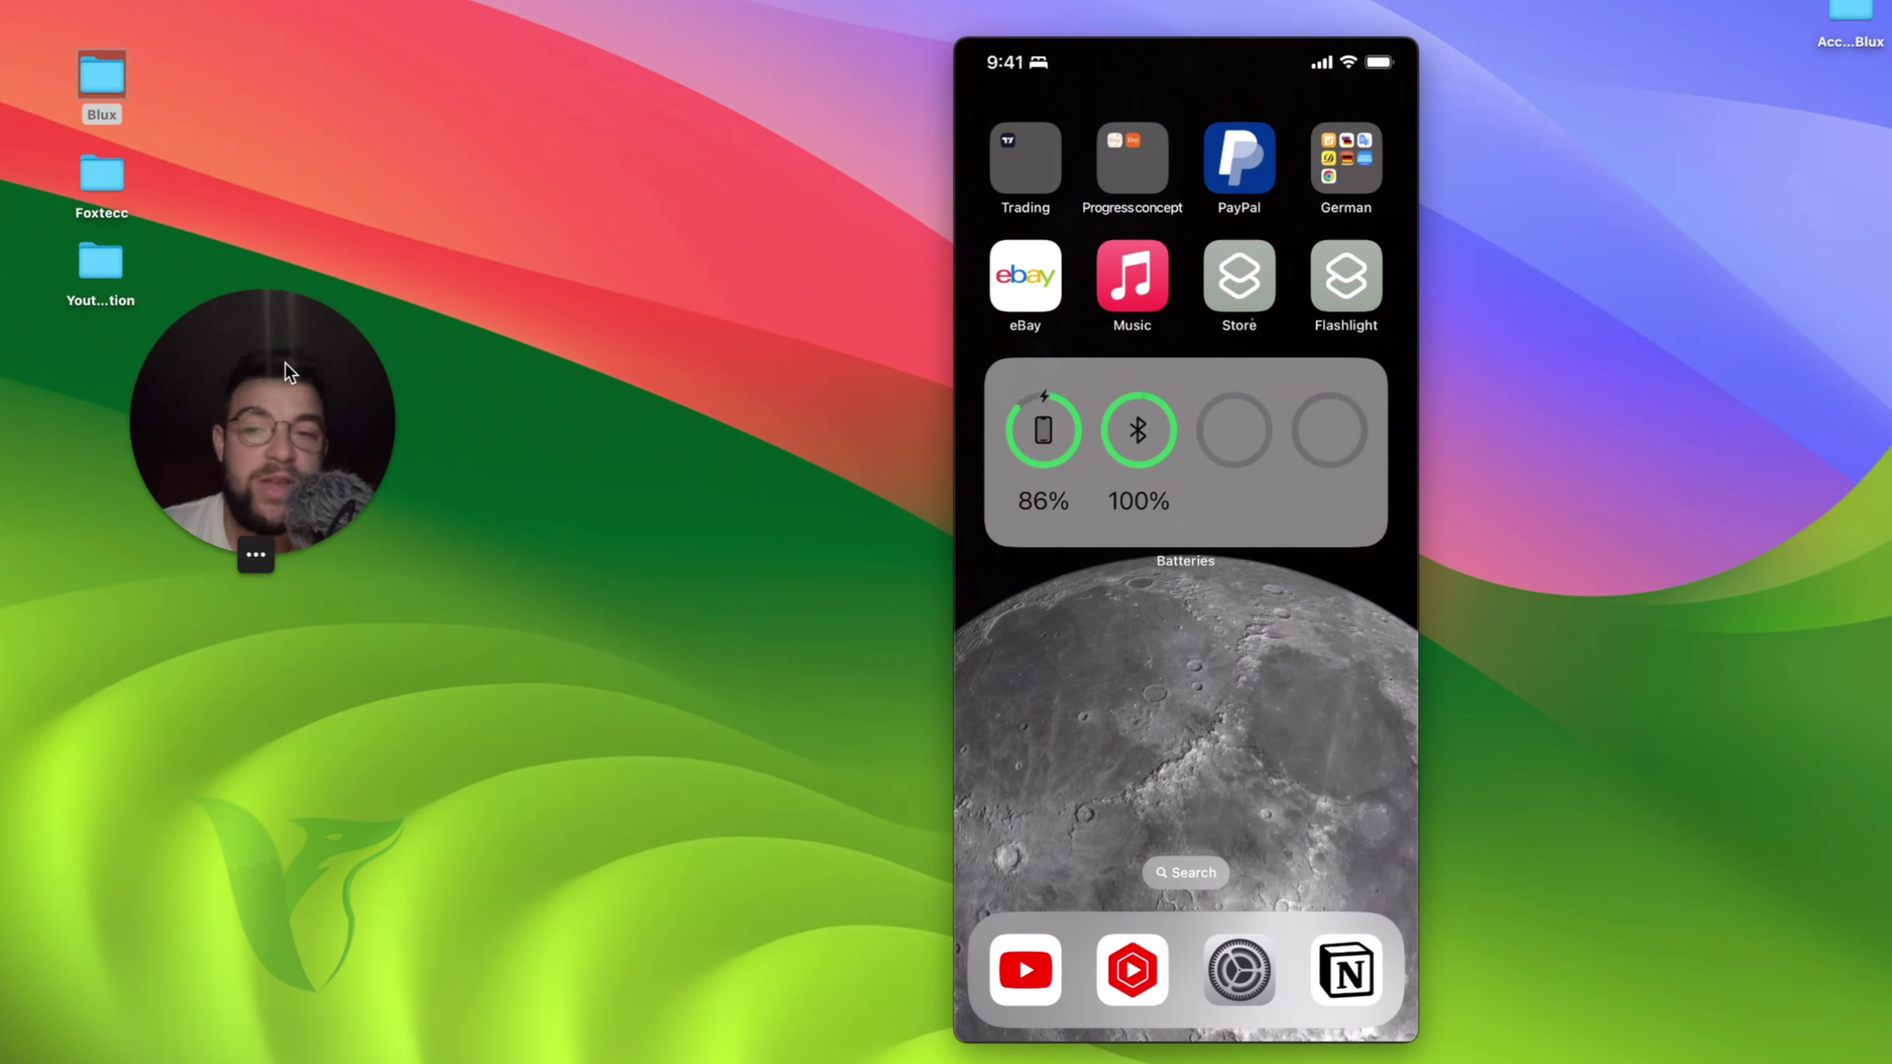
drag(285, 364, 757, 371)
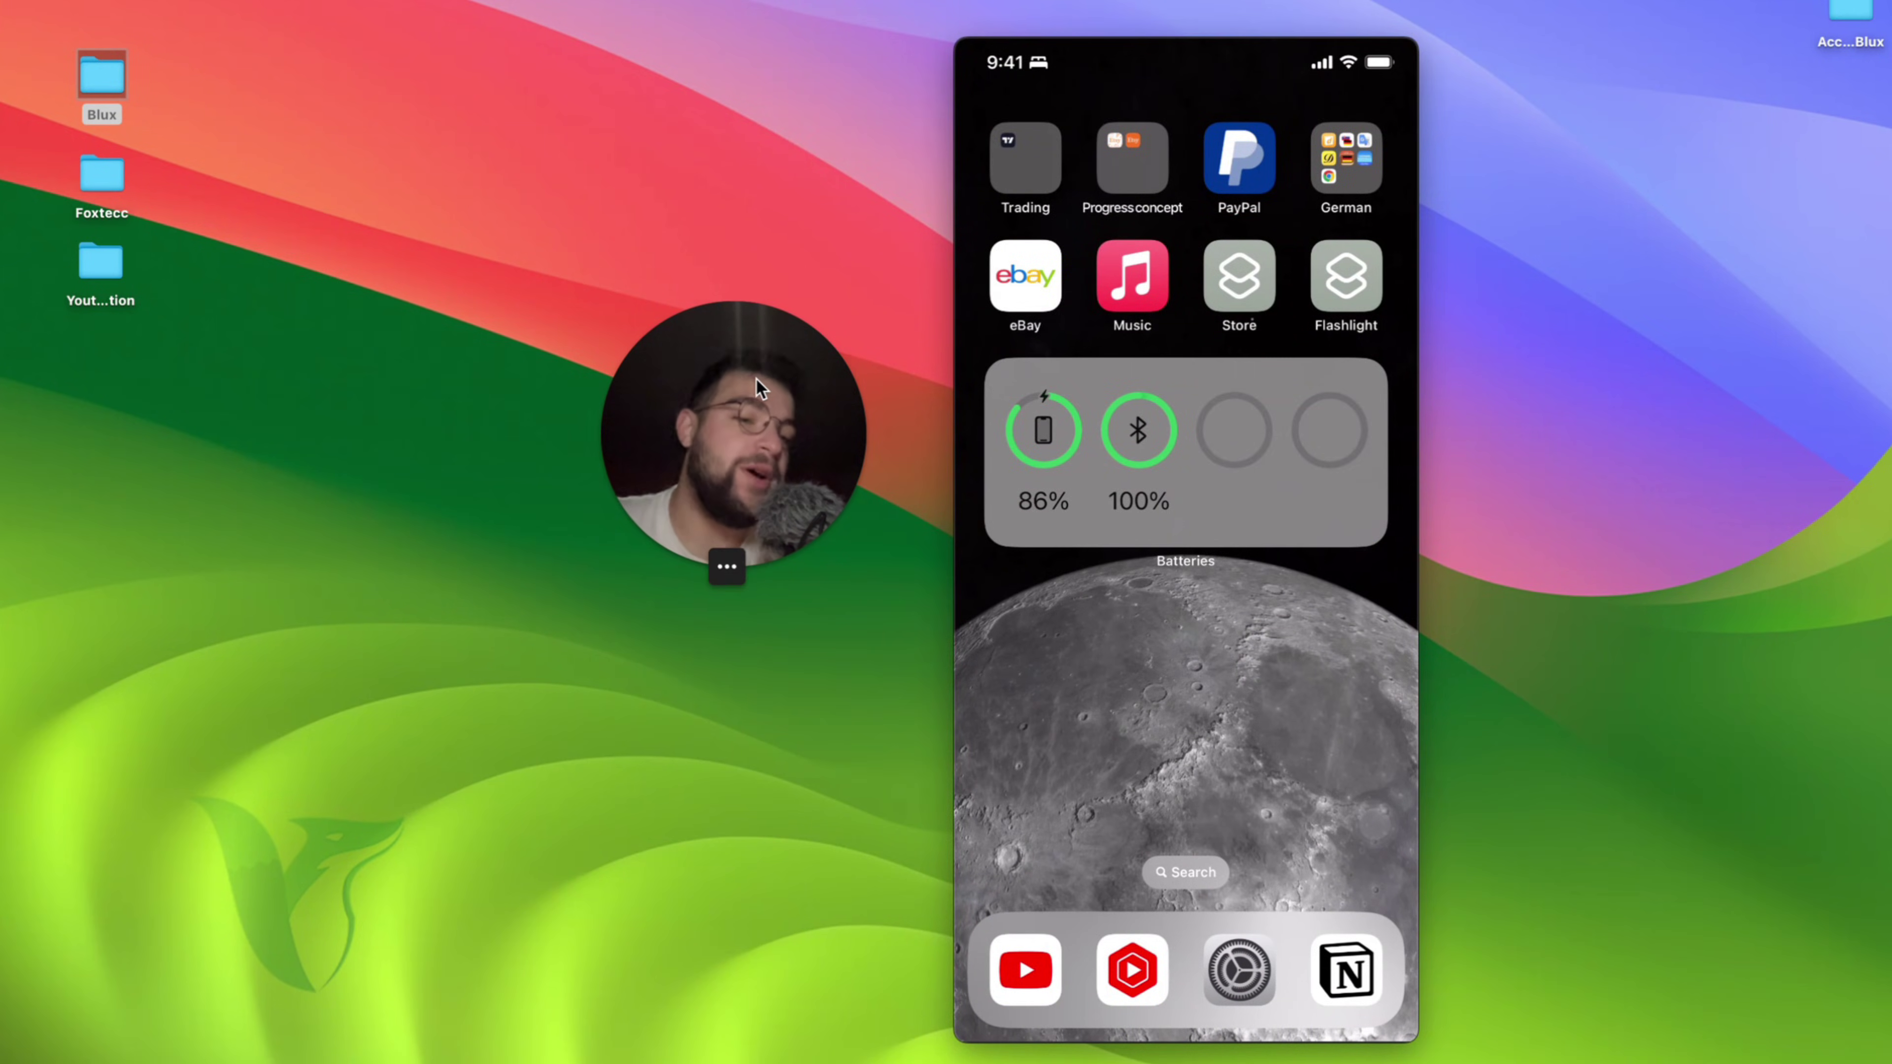